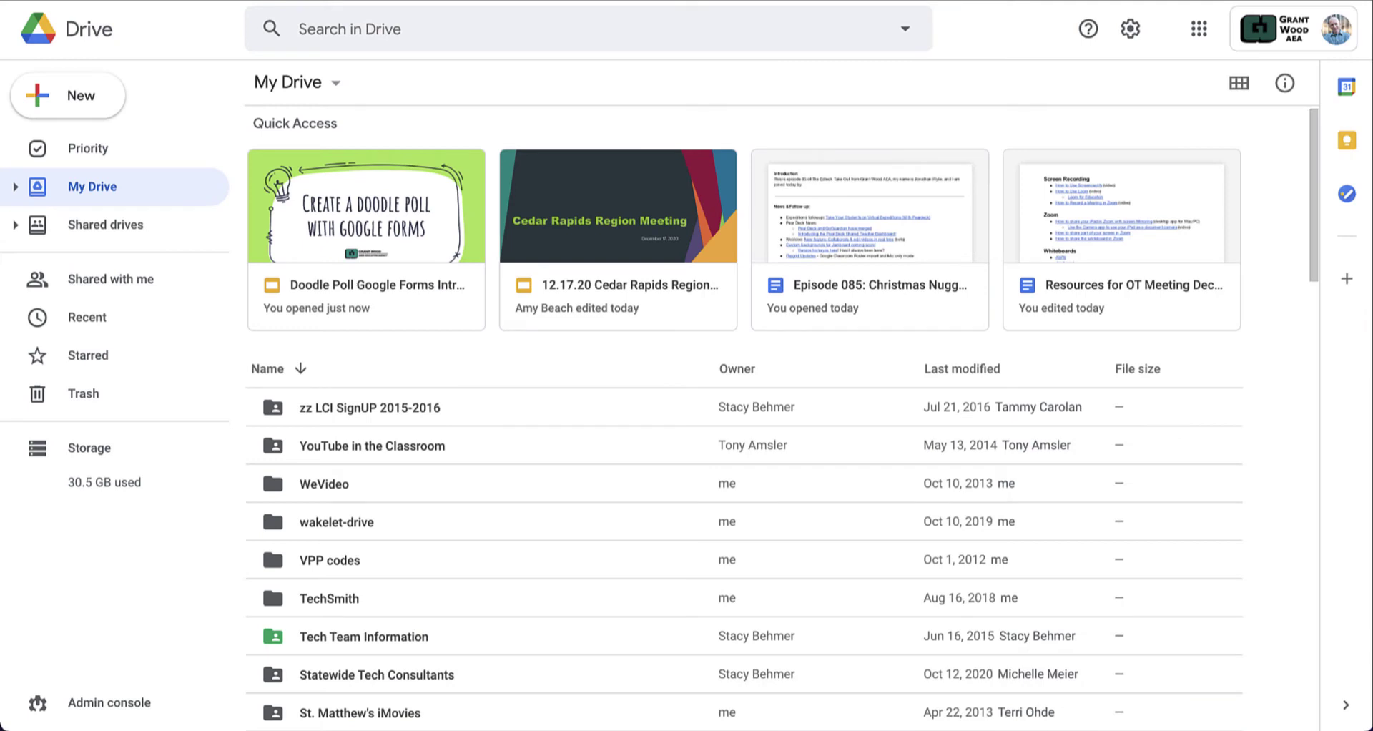
- Create a new Google Form from the Find a Time template in the general template gallery
{"action": "left_click", "coordinate": [117, 98]}
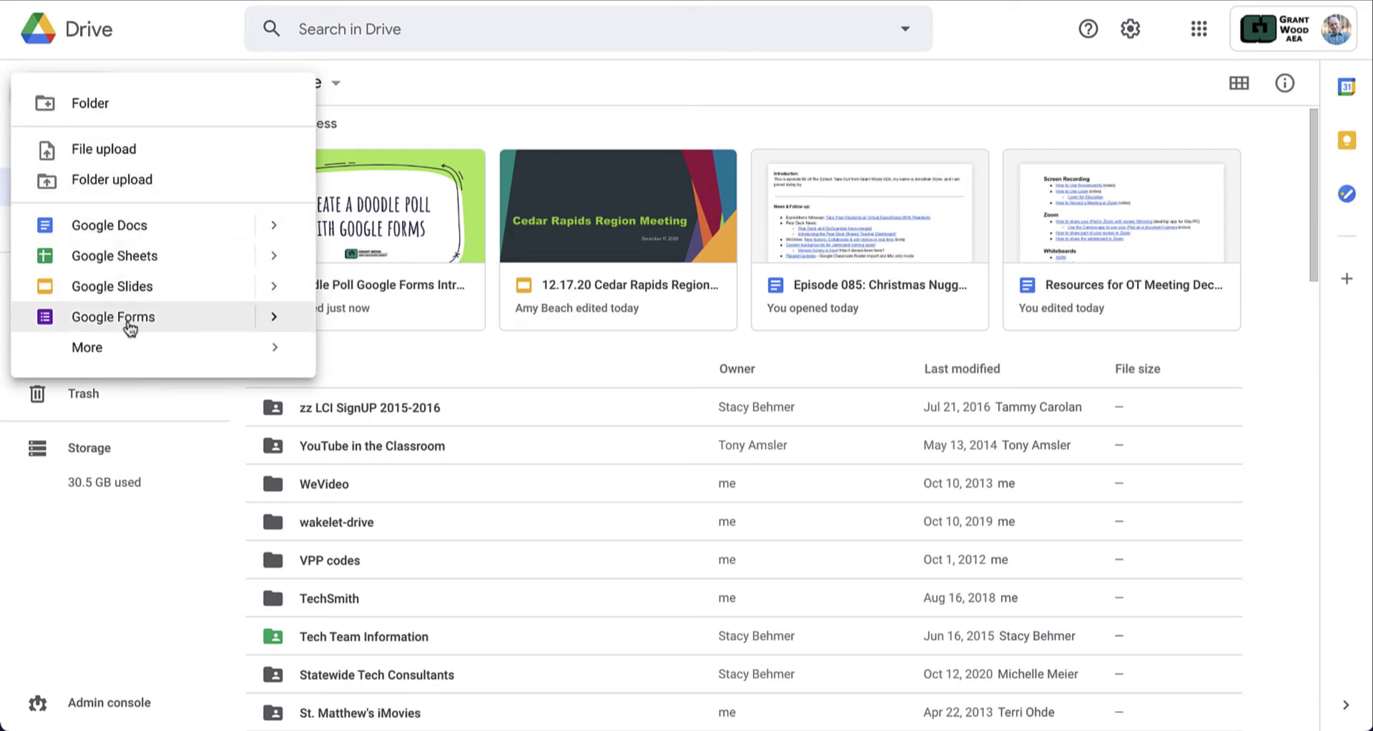
{"action": "mouse_move", "coordinate": [274, 323]}
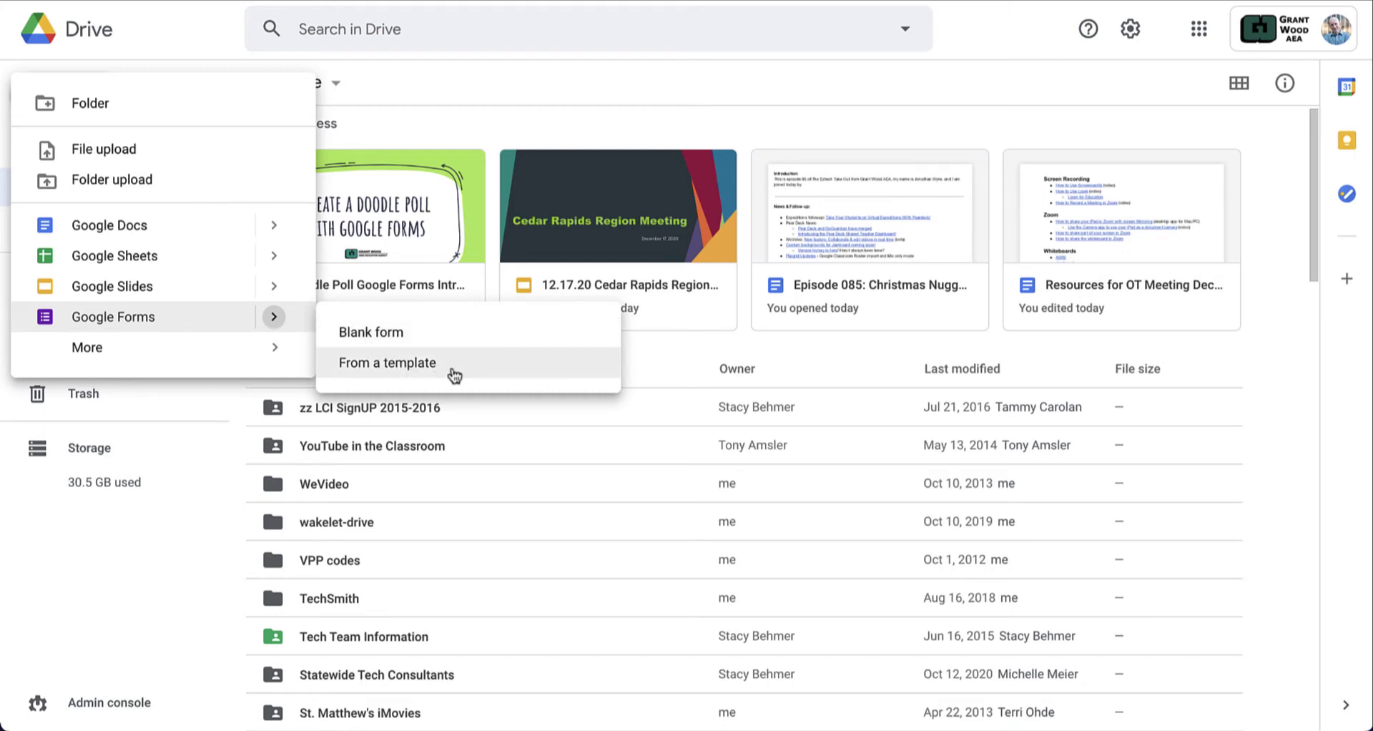
{"action": "left_click", "coordinate": [454, 374]}
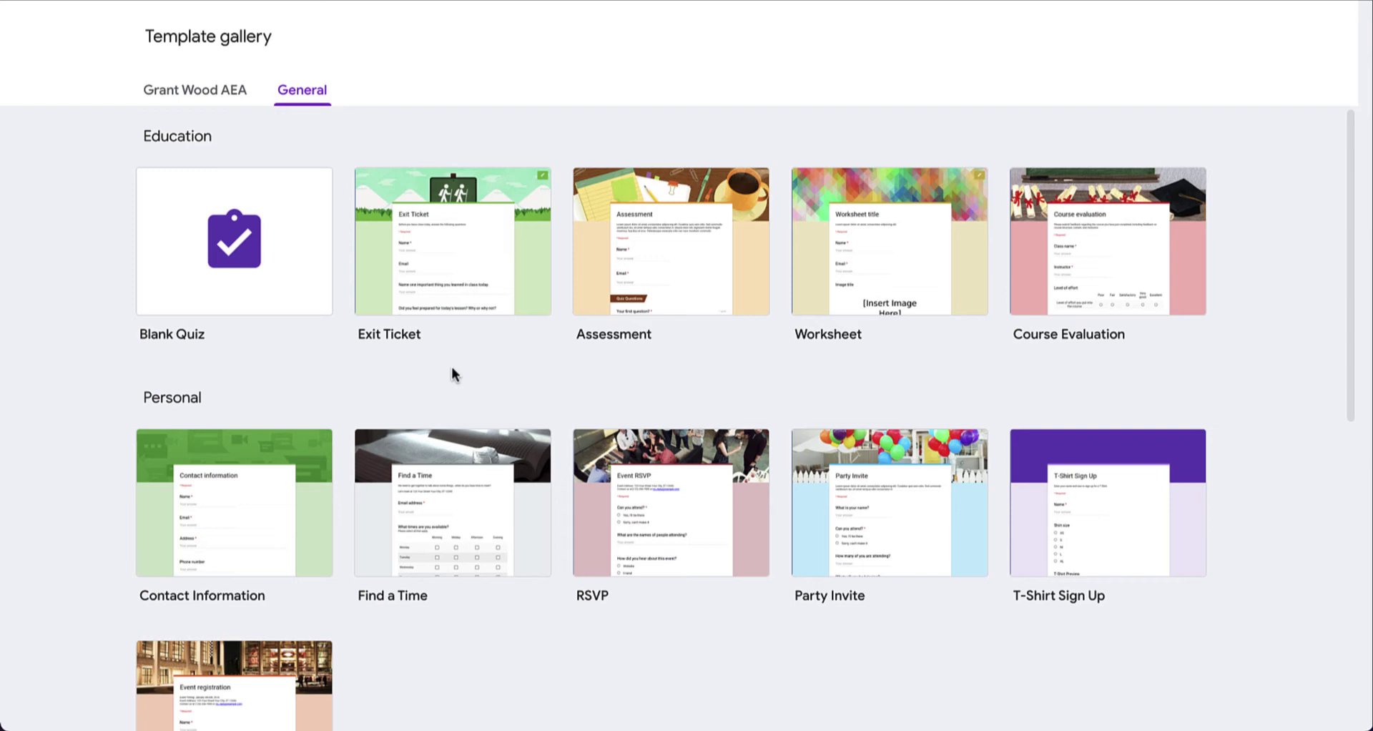
{"action": "scroll", "coordinate": [451, 372], "scroll_direction": "down", "scroll_amount": 2}
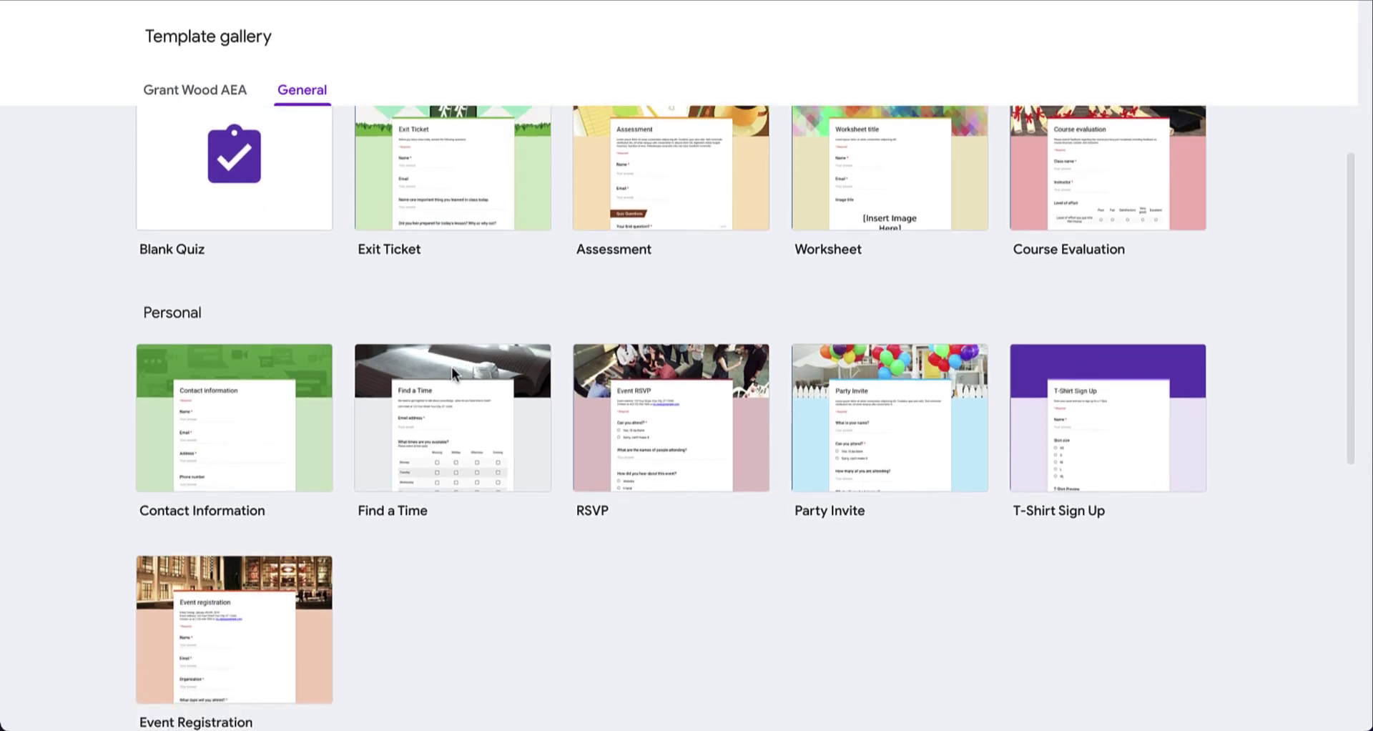
{"action": "scroll", "coordinate": [452, 373], "scroll_direction": "down", "scroll_amount": 5}
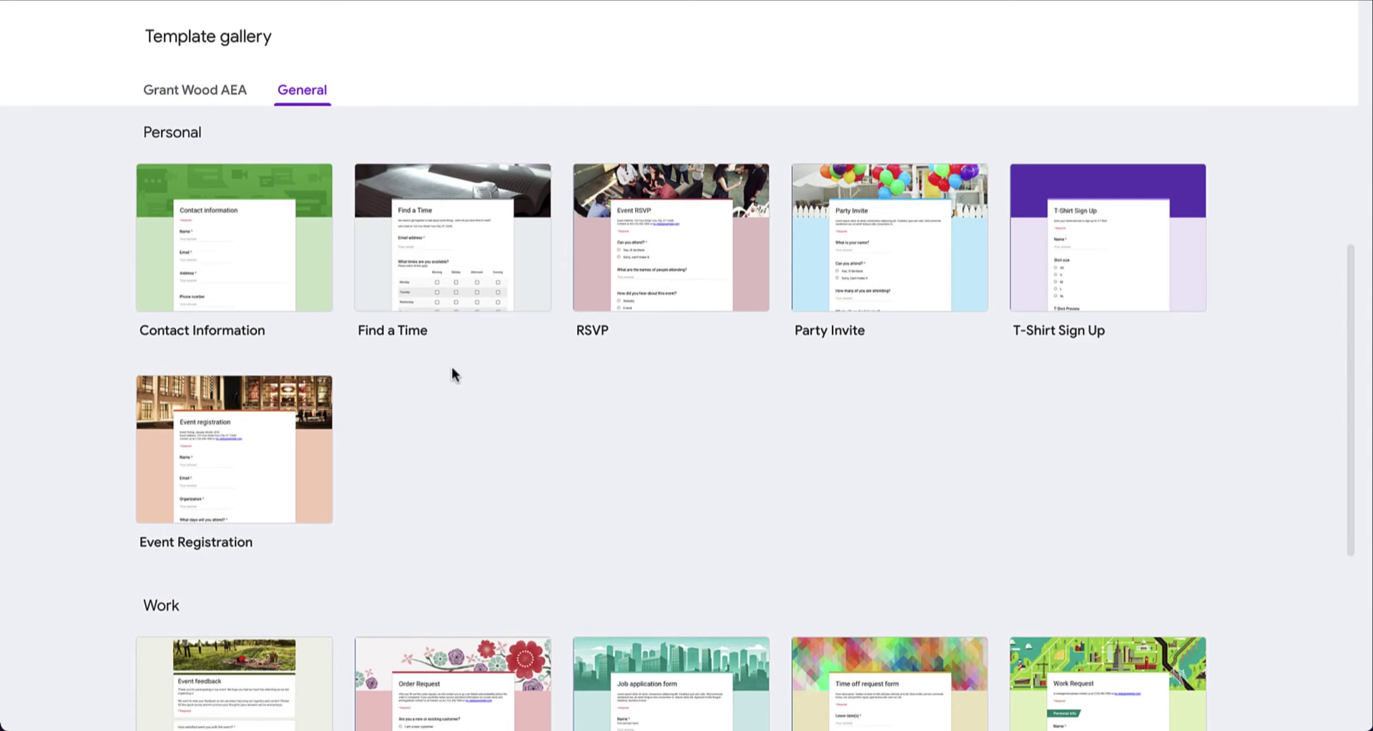
{"action": "scroll", "coordinate": [452, 373], "scroll_direction": "down", "scroll_amount": 2}
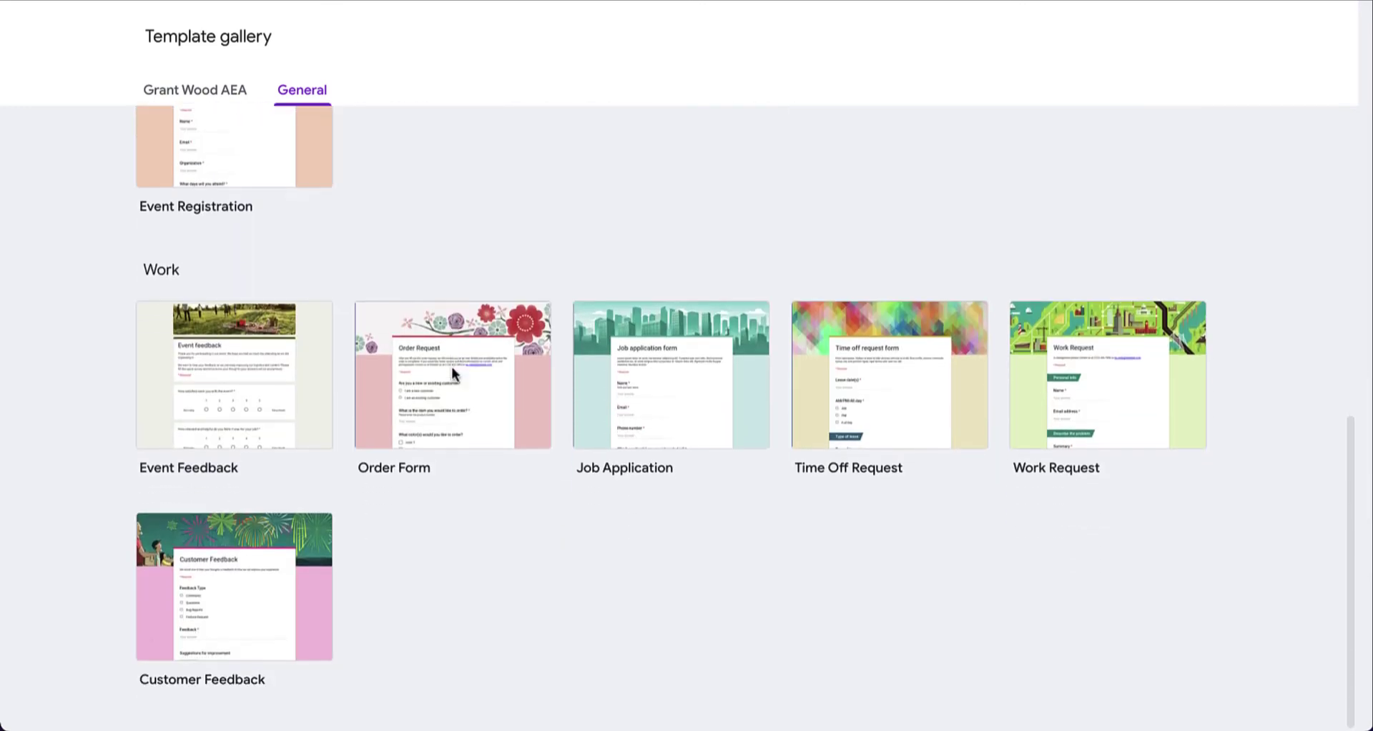
{"action": "scroll", "coordinate": [452, 372], "scroll_direction": "up", "scroll_amount": 7}
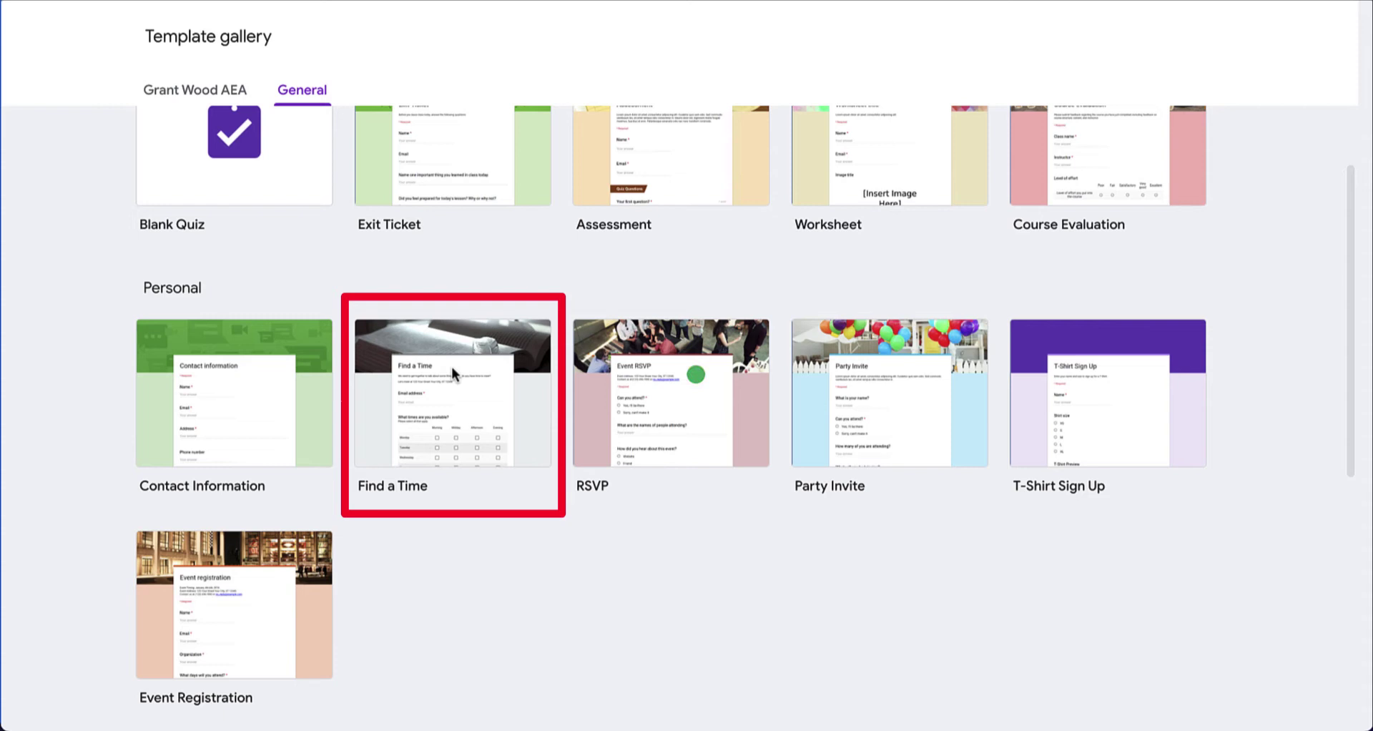
{"action": "left_click", "coordinate": [452, 366]}
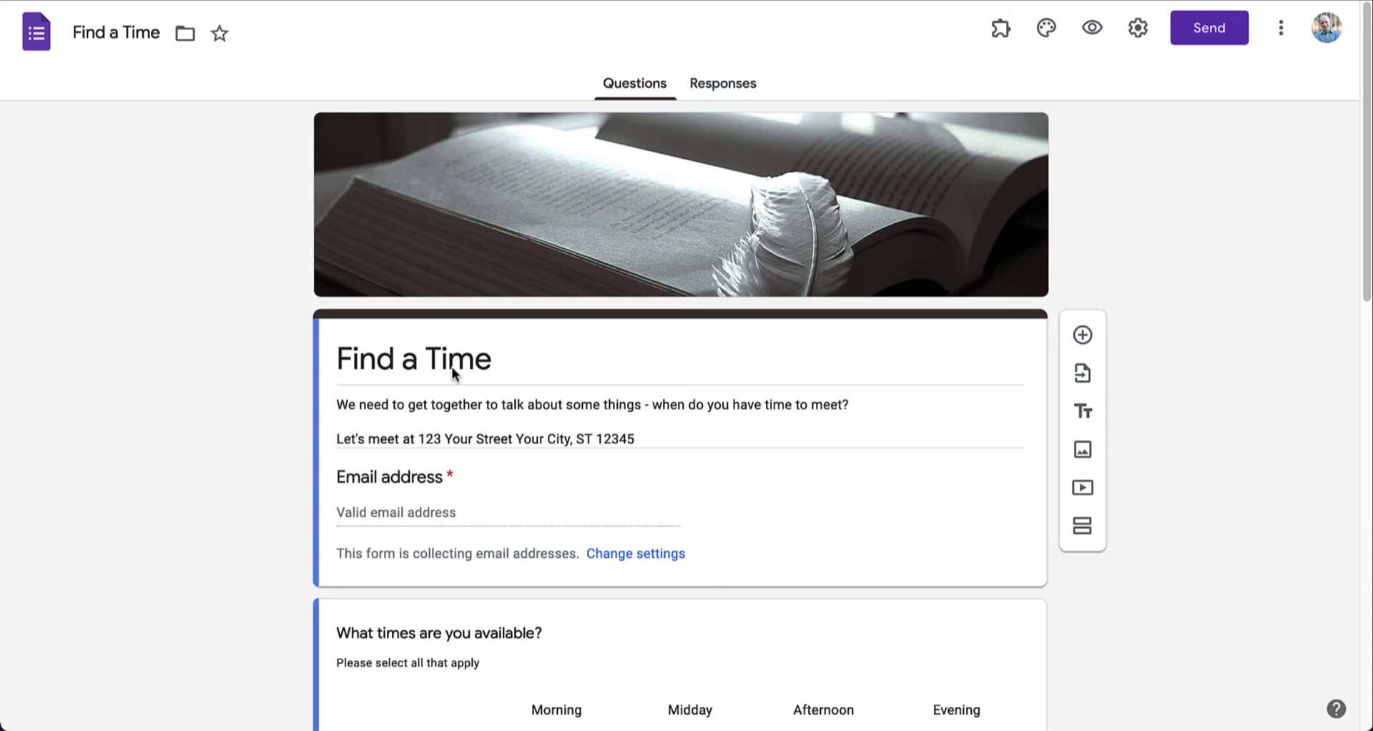
- Remove the Tuesday and Thursday rows from the "What times are you available?" checkbox grid
{"action": "scroll", "coordinate": [451, 372], "scroll_direction": "down", "scroll_amount": 2}
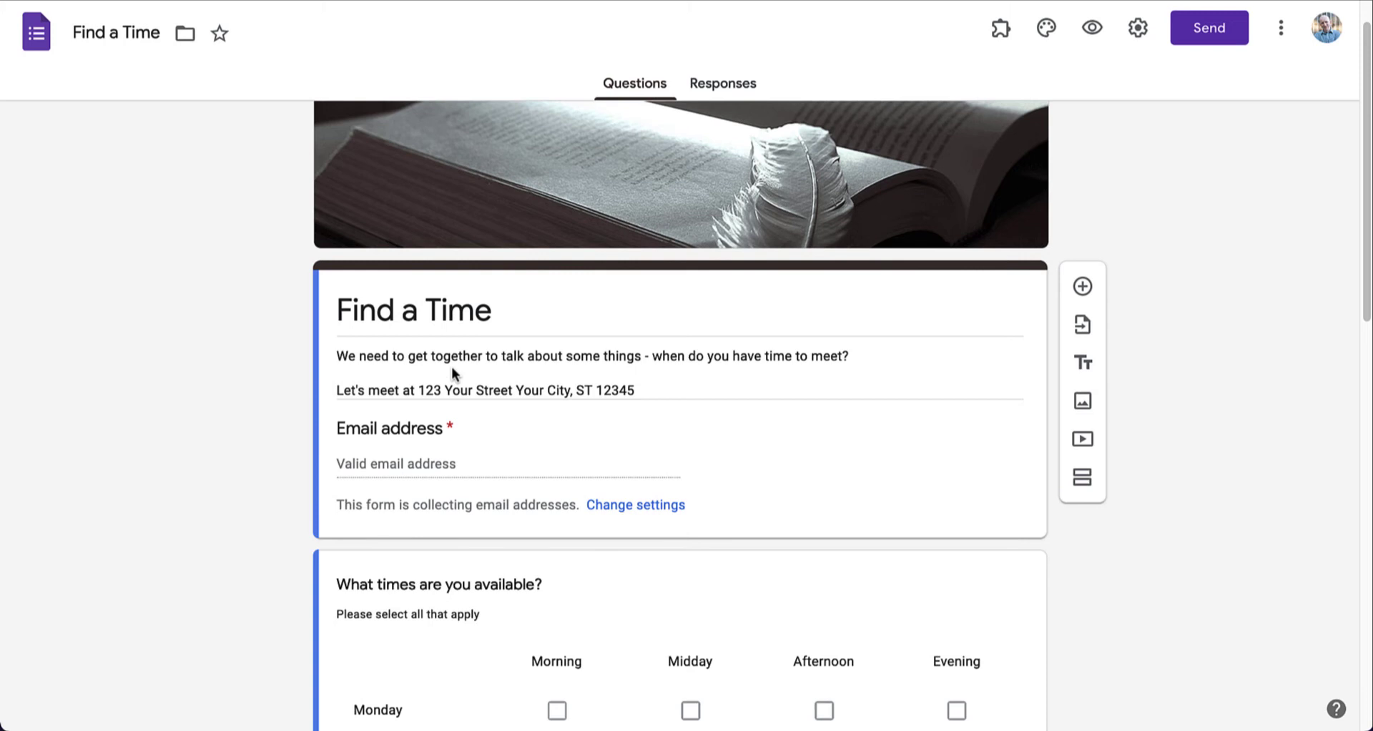
{"action": "scroll", "coordinate": [452, 372], "scroll_direction": "down", "scroll_amount": 1}
{"action": "scroll", "coordinate": [452, 372], "scroll_direction": "down", "scroll_amount": 4}
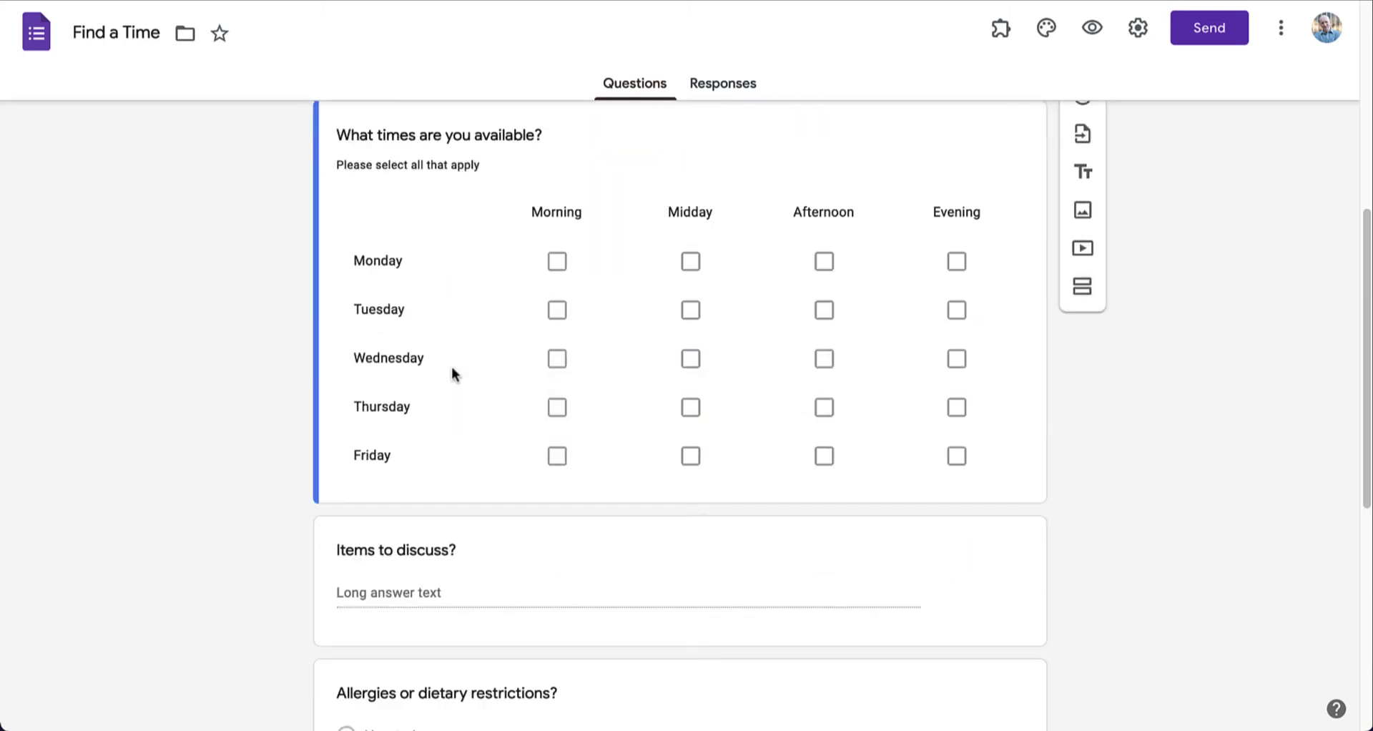
{"action": "scroll", "coordinate": [452, 372], "scroll_direction": "up", "scroll_amount": 1}
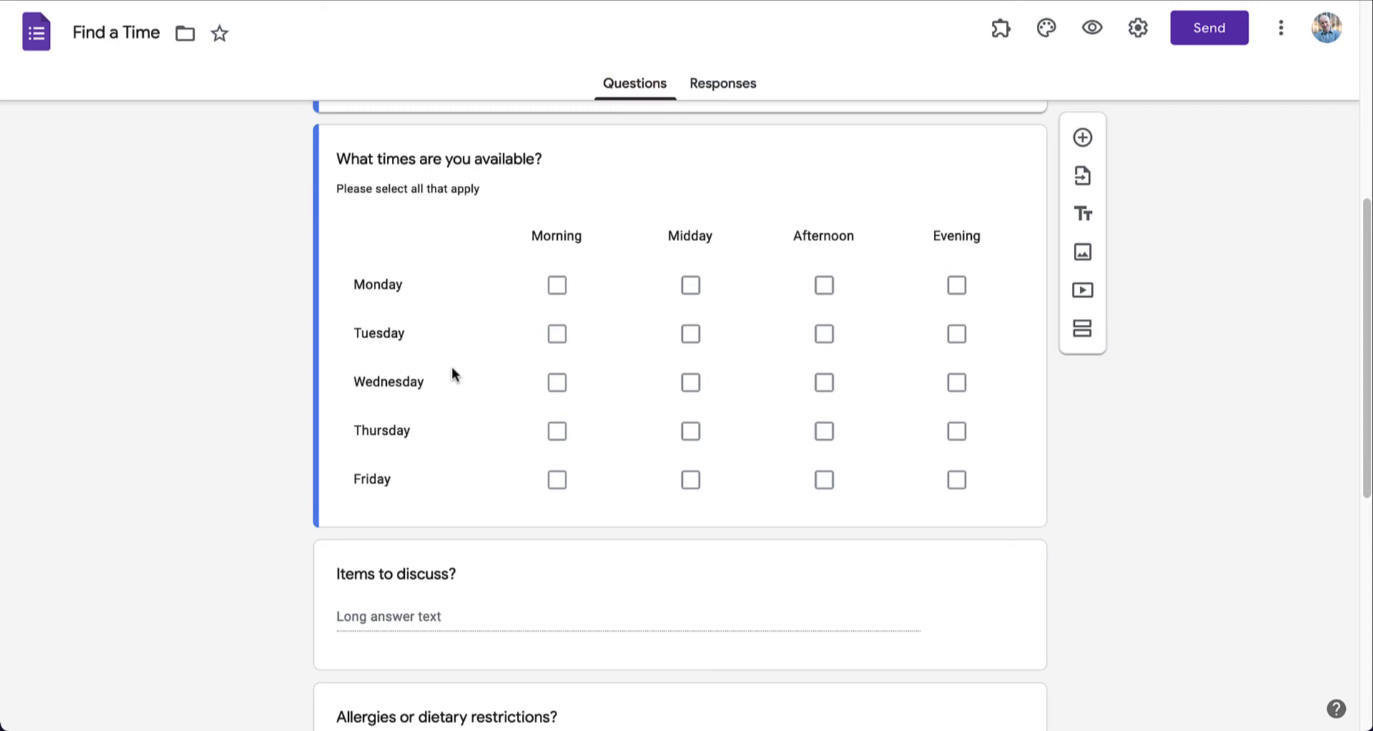
{"action": "left_click", "coordinate": [758, 189]}
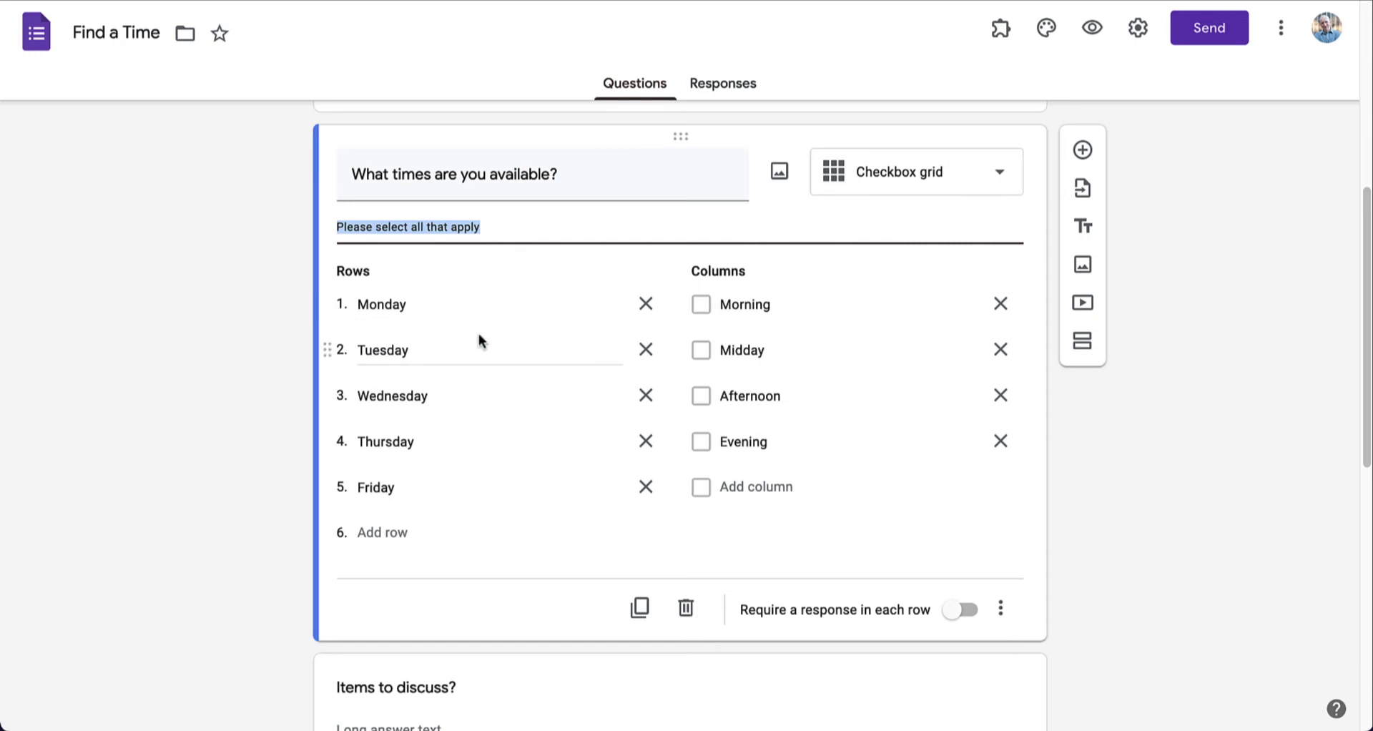
{"action": "left_click", "coordinate": [645, 349]}
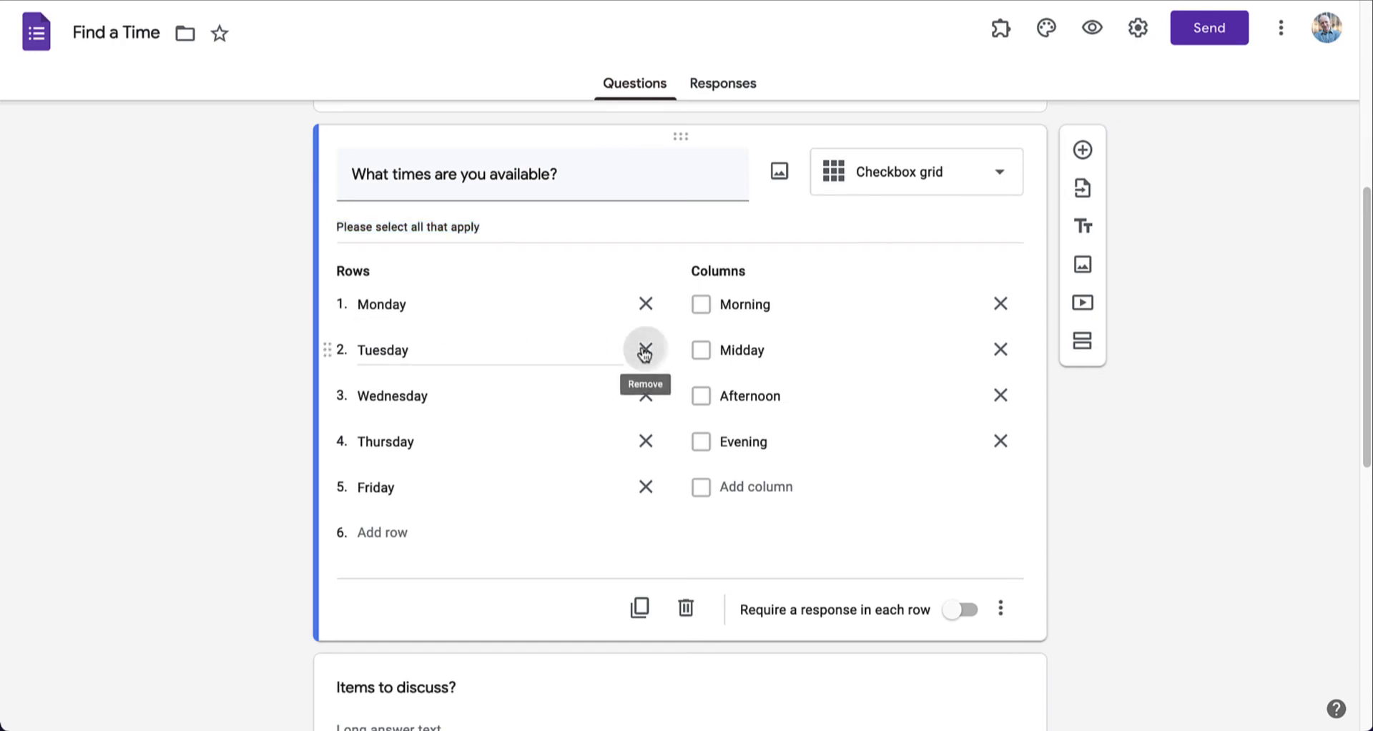
{"action": "left_click", "coordinate": [646, 397]}
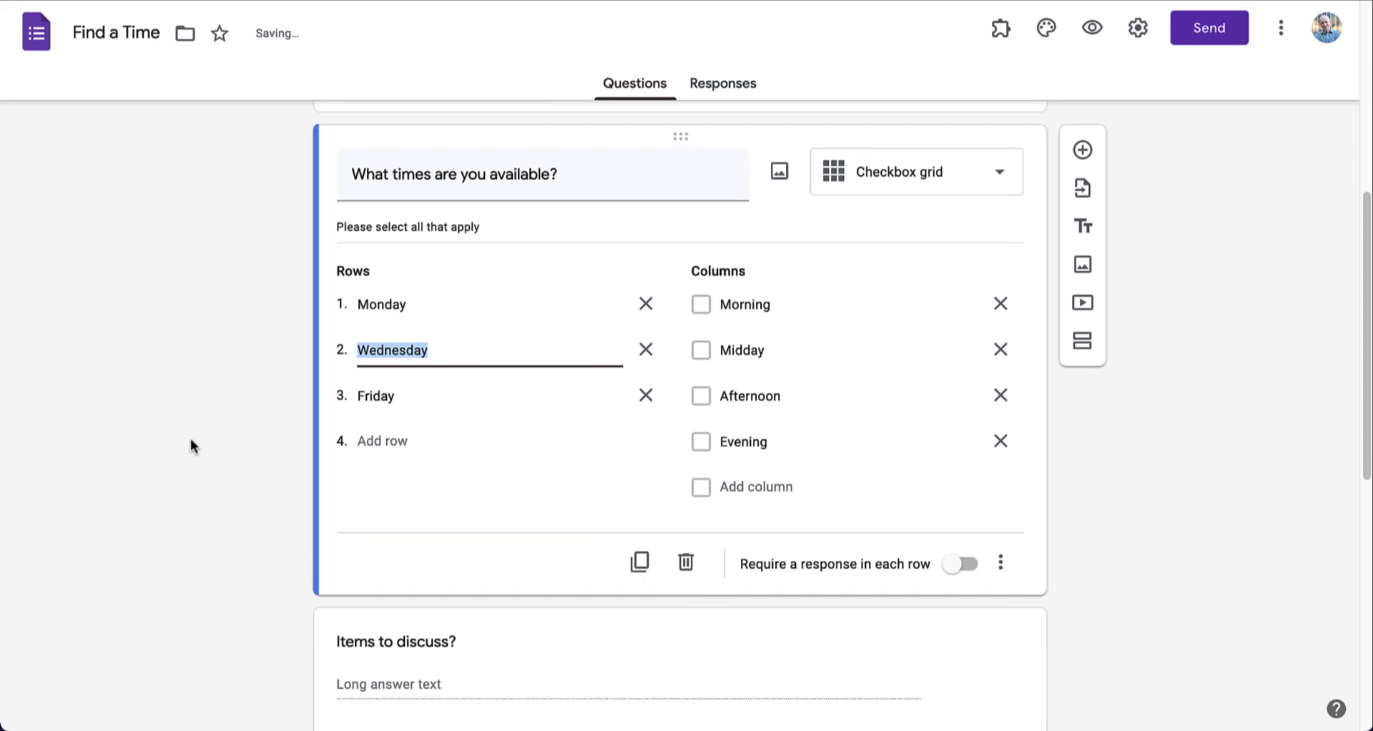
{"action": "left_click", "coordinate": [190, 438]}
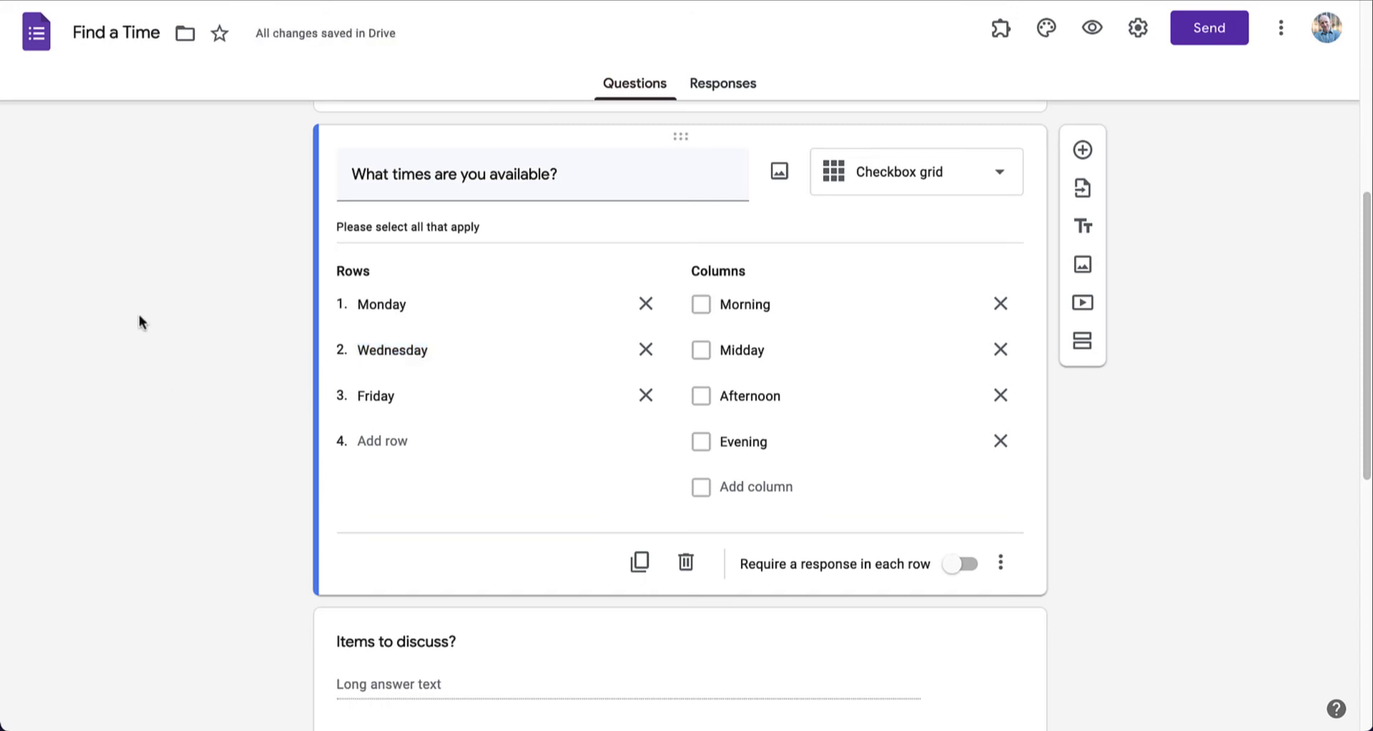
{"action": "scroll", "coordinate": [138, 319], "scroll_direction": "up", "scroll_amount": 1}
{"action": "left_click", "coordinate": [737, 160]}
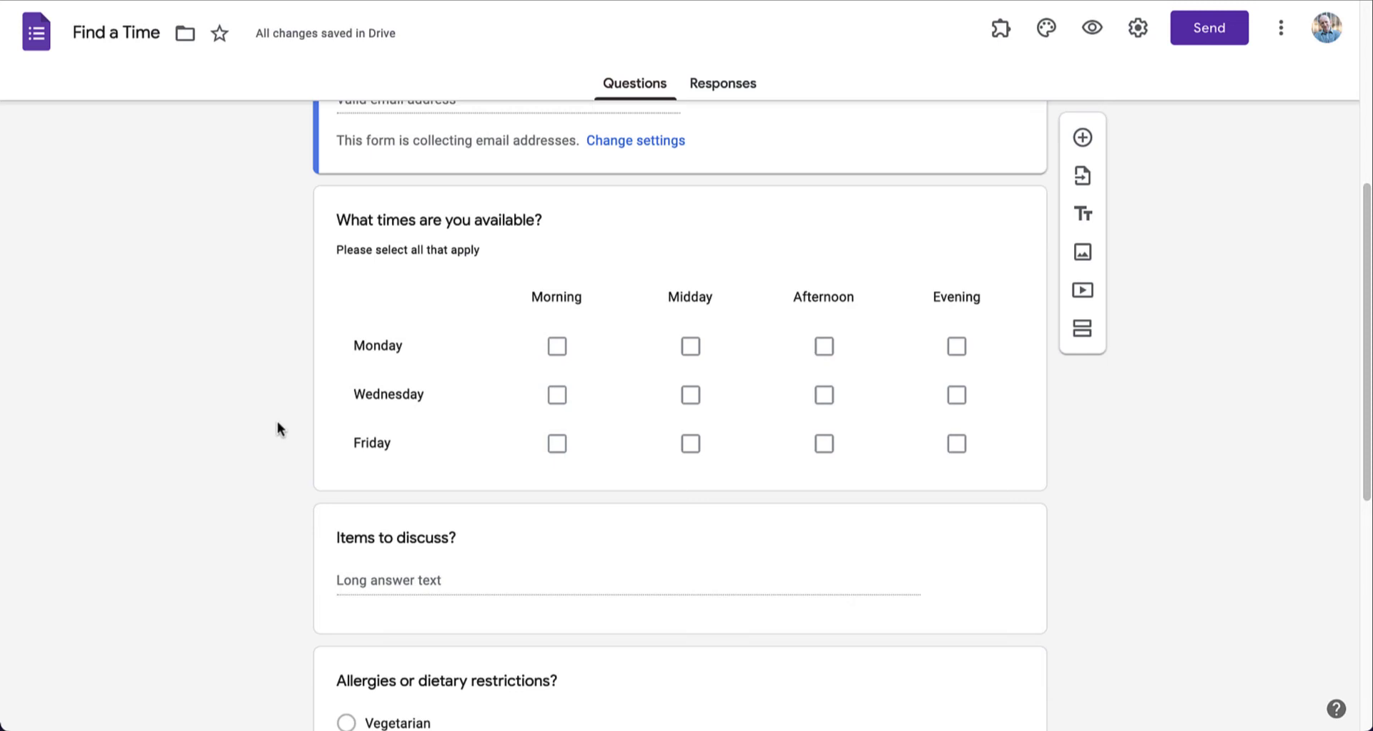
- Rename the availability grid's first three columns 10-11am, 1-2pm and 2-3pm, and remove the Evening column
{"action": "left_click", "coordinate": [426, 316]}
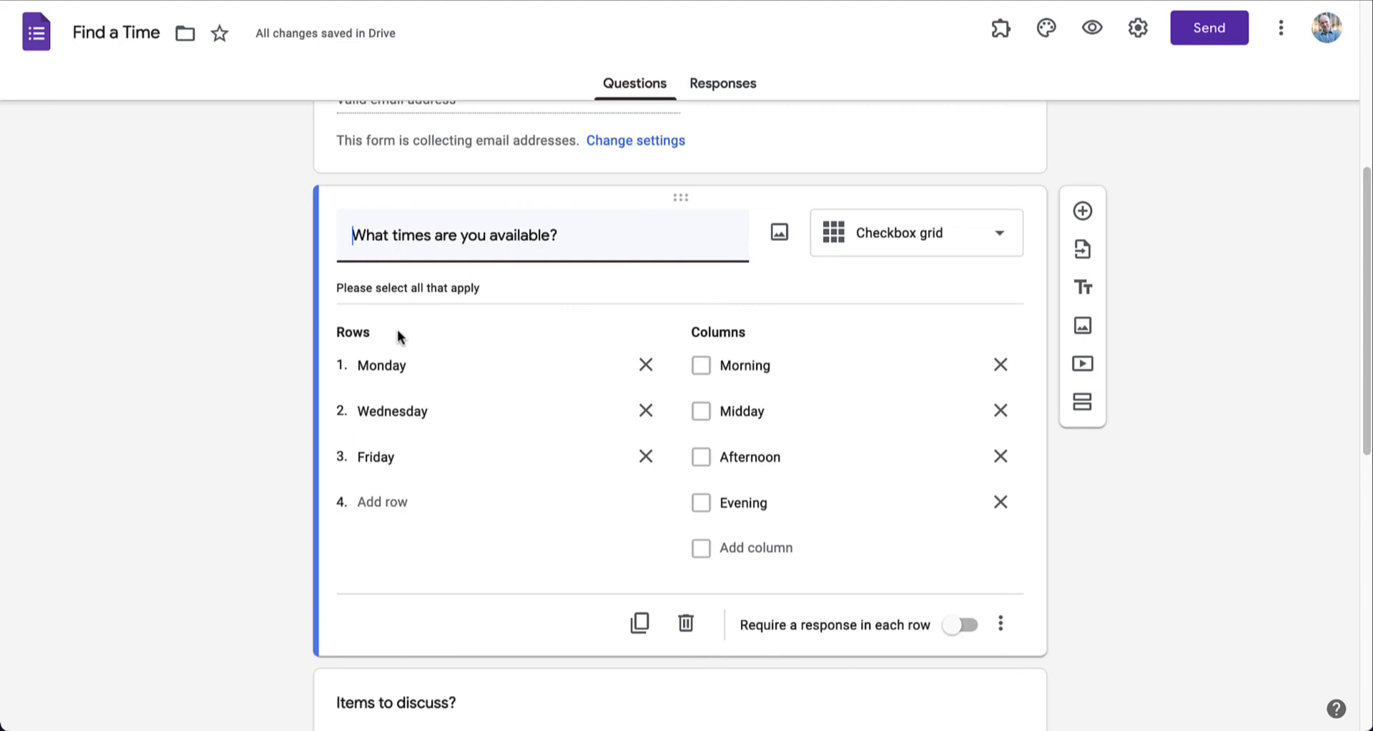
{"action": "left_click", "coordinate": [719, 366]}
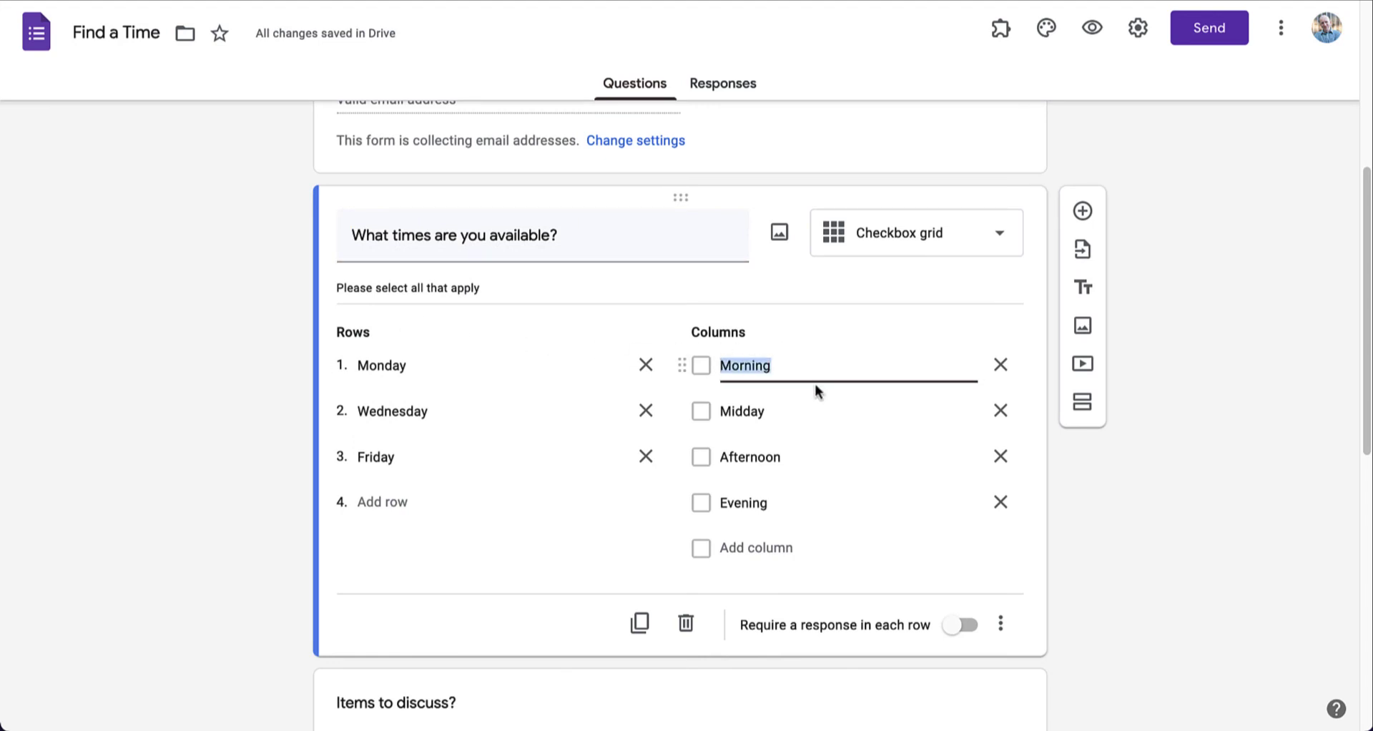
{"action": "type", "text": "10-11am"}
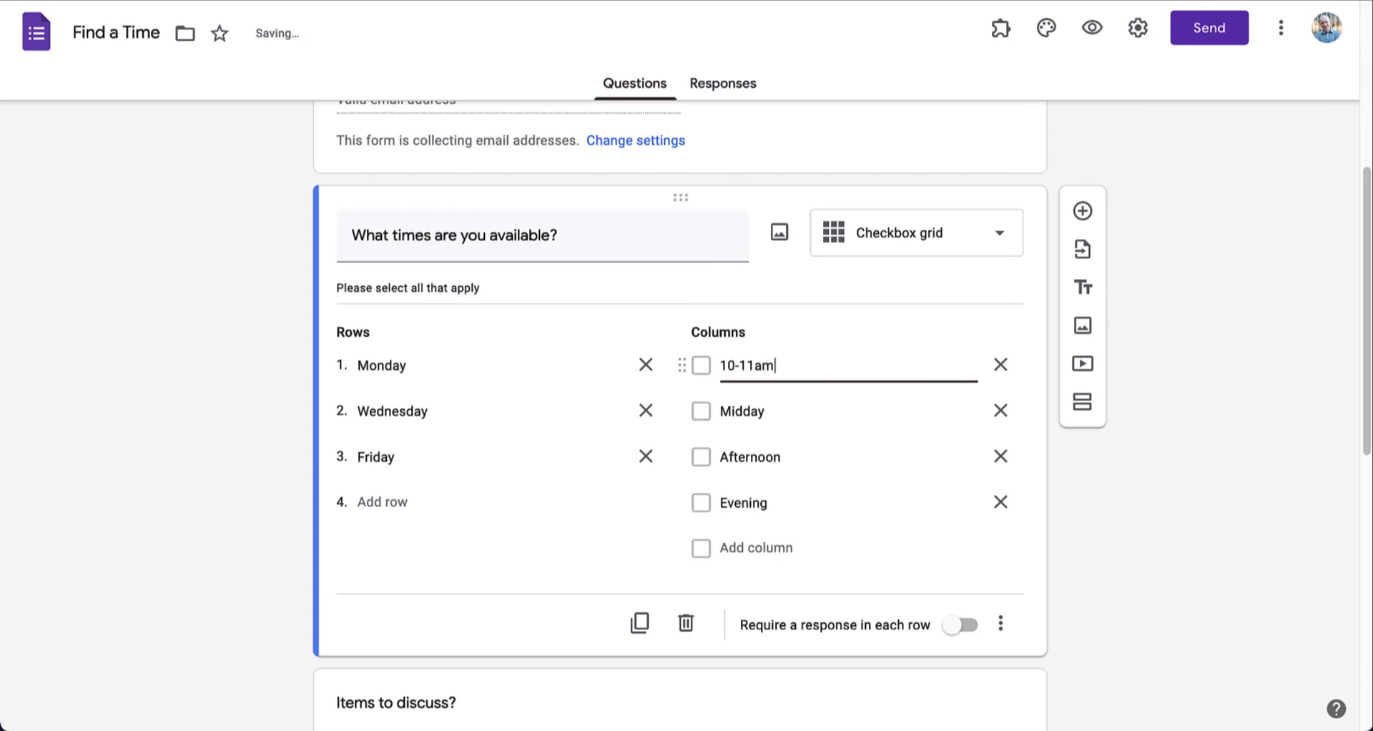
{"action": "left_click", "coordinate": [849, 404]}
{"action": "type", "text": "1"}
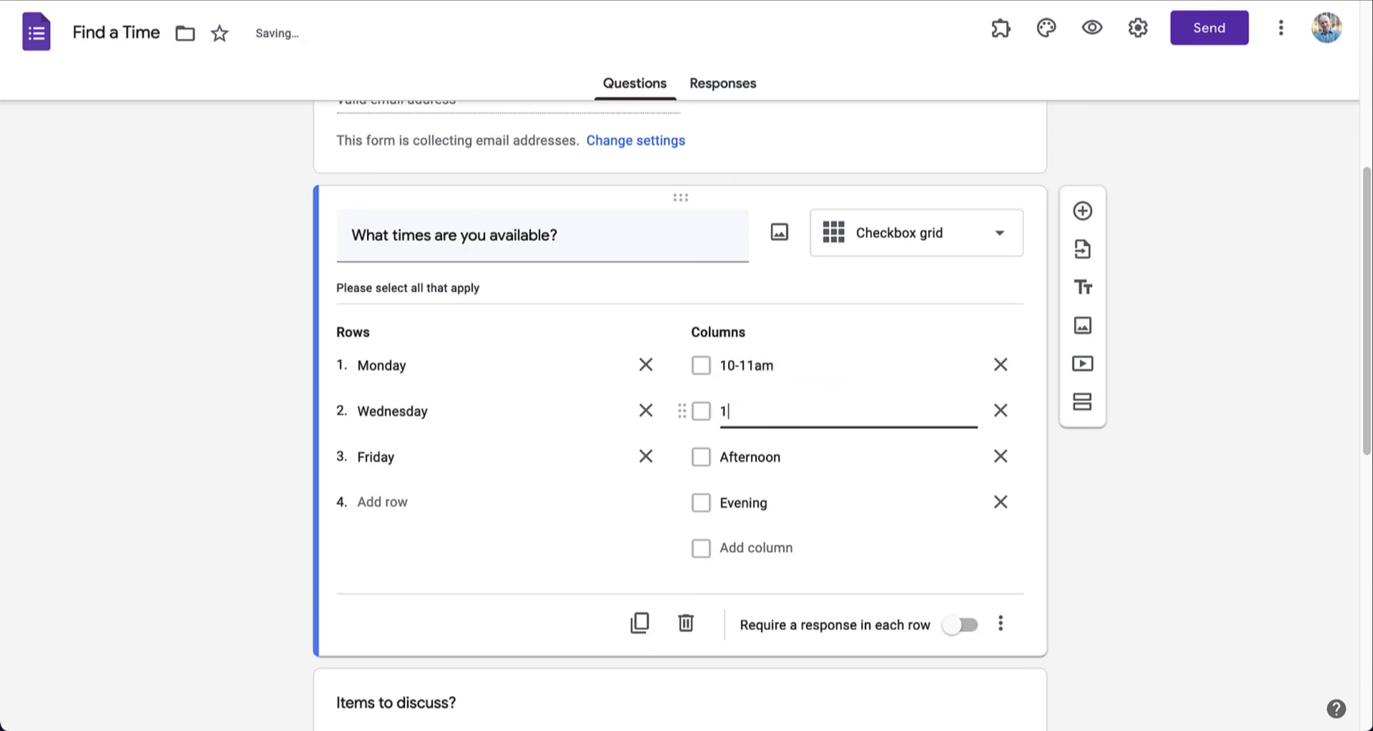
{"action": "type", "text": "-2pm"}
{"action": "left_click", "coordinate": [796, 452]}
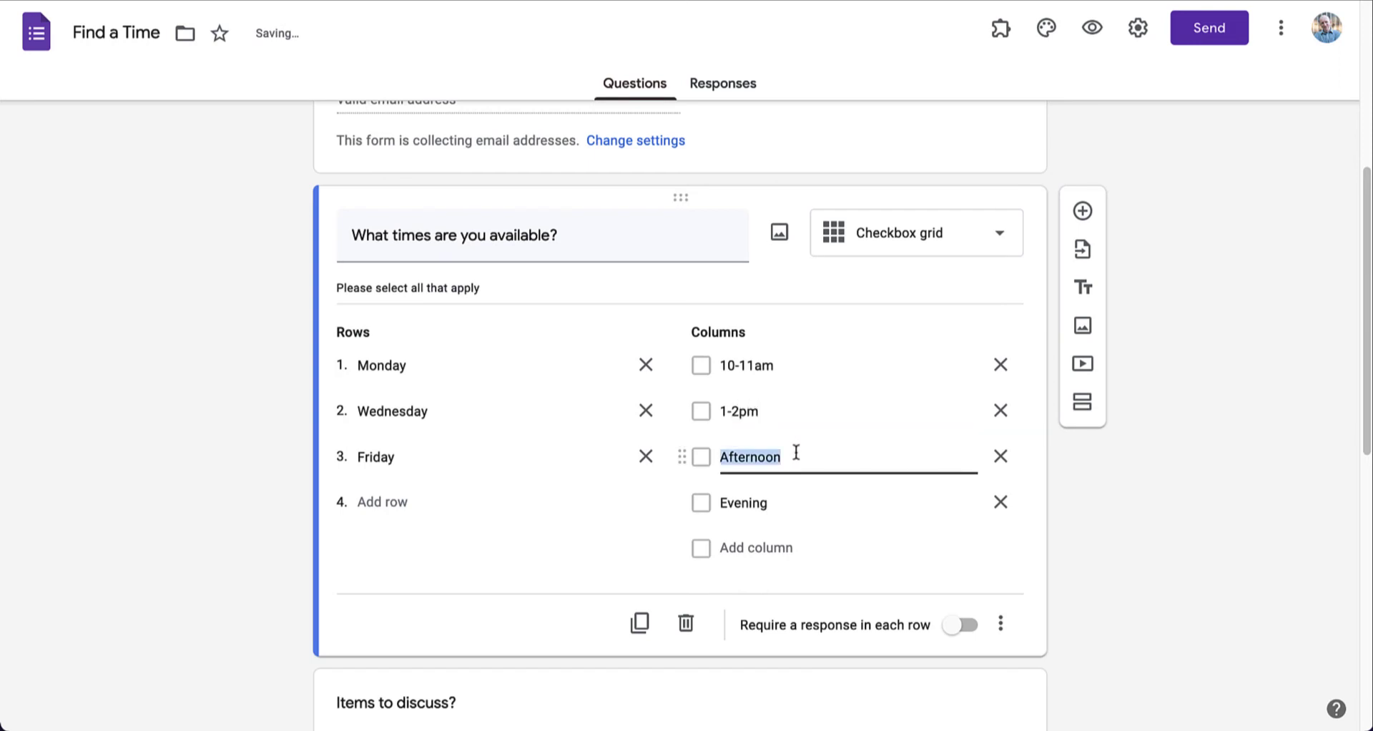
{"action": "type", "text": "2-3pm"}
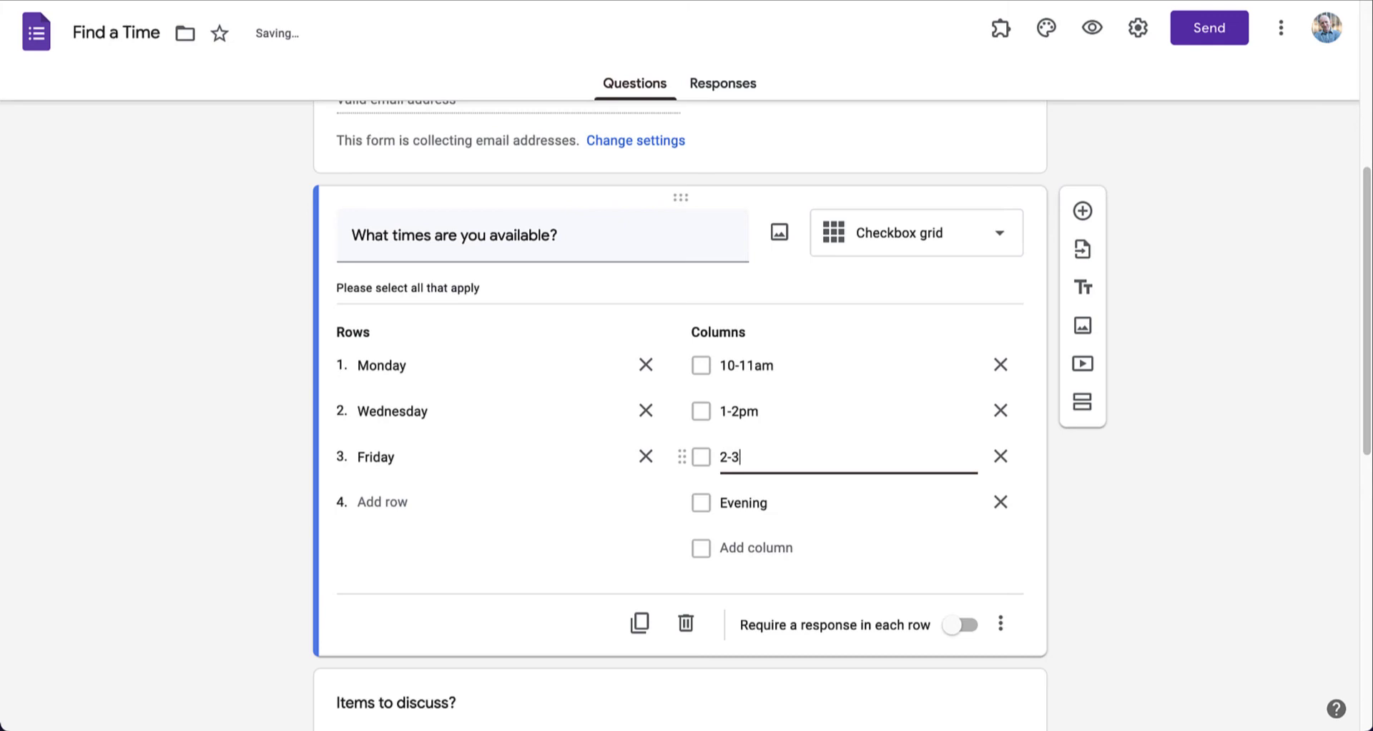
{"action": "left_click", "coordinate": [1006, 511]}
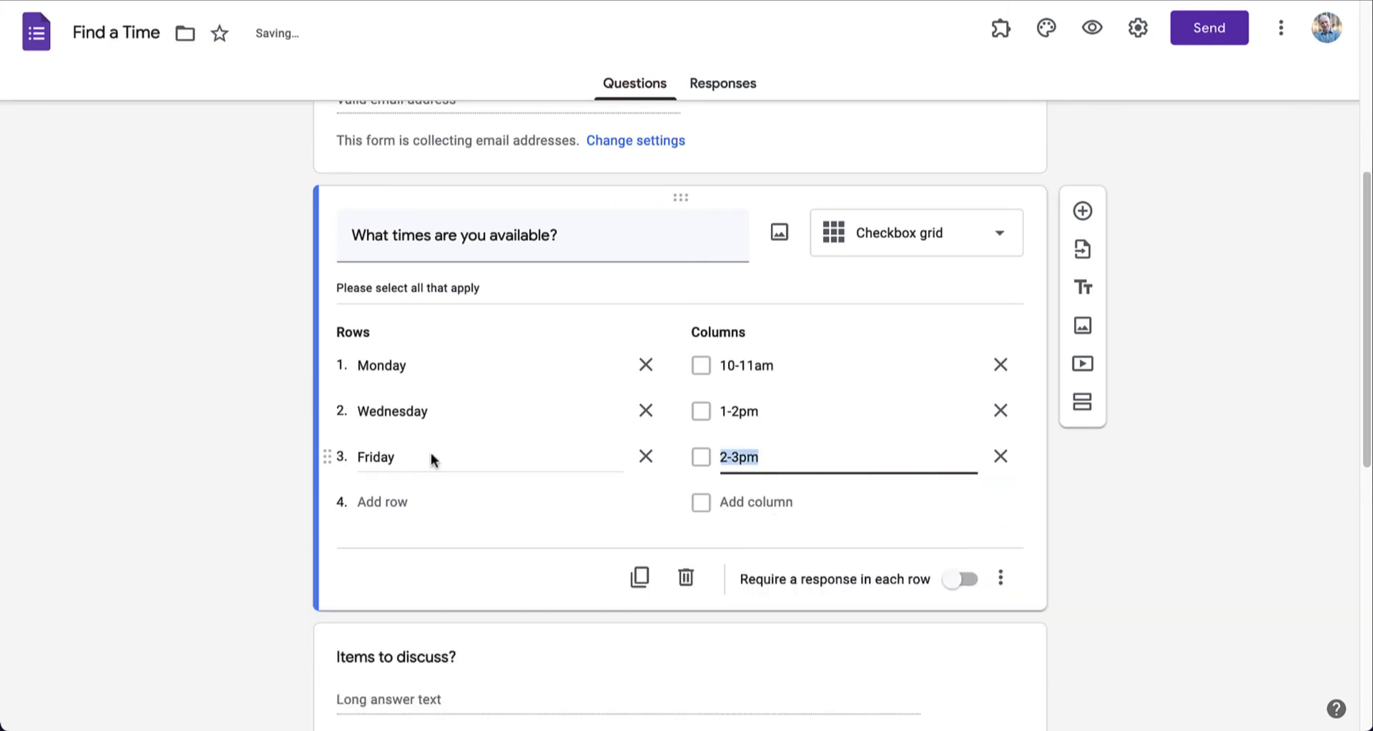
{"action": "left_click", "coordinate": [199, 427]}
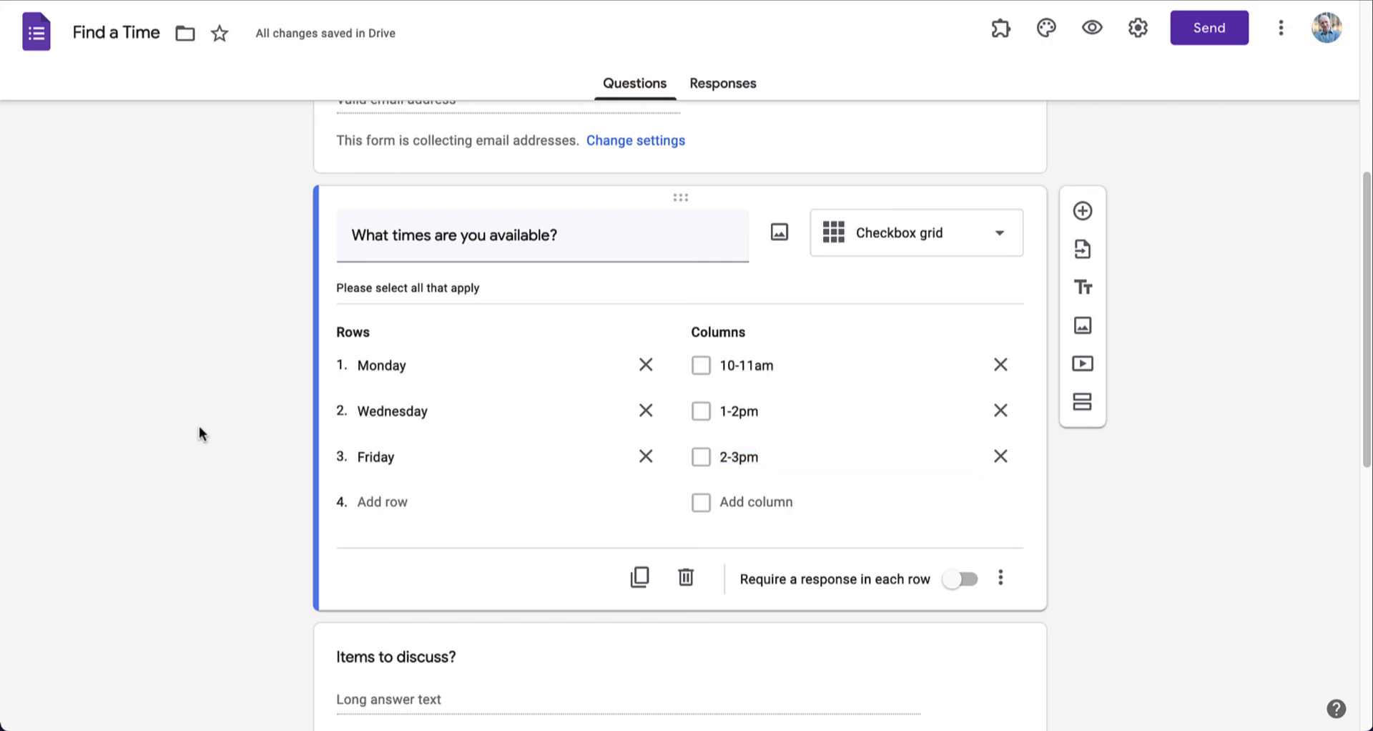
- Duplicate the "What times are you available?" checkbox grid question
{"action": "left_click", "coordinate": [740, 140]}
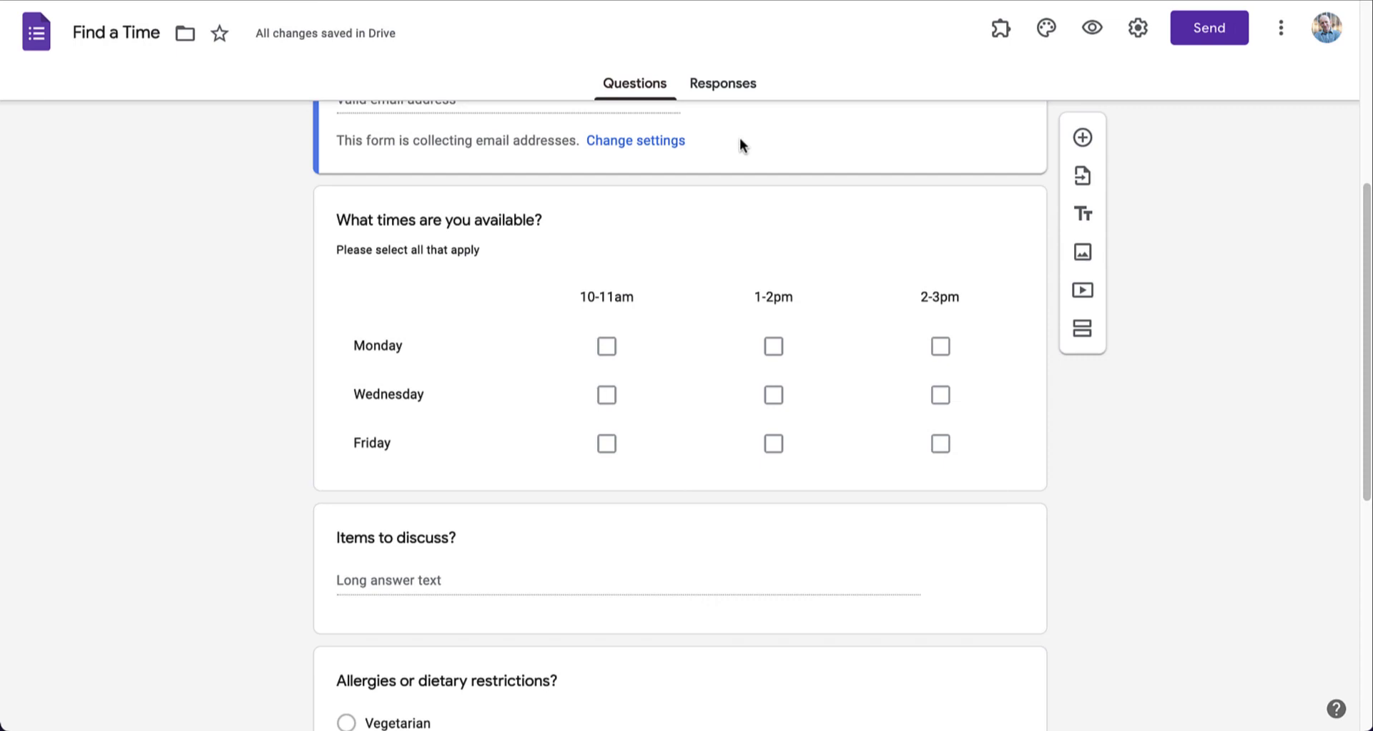
{"action": "left_click", "coordinate": [707, 256]}
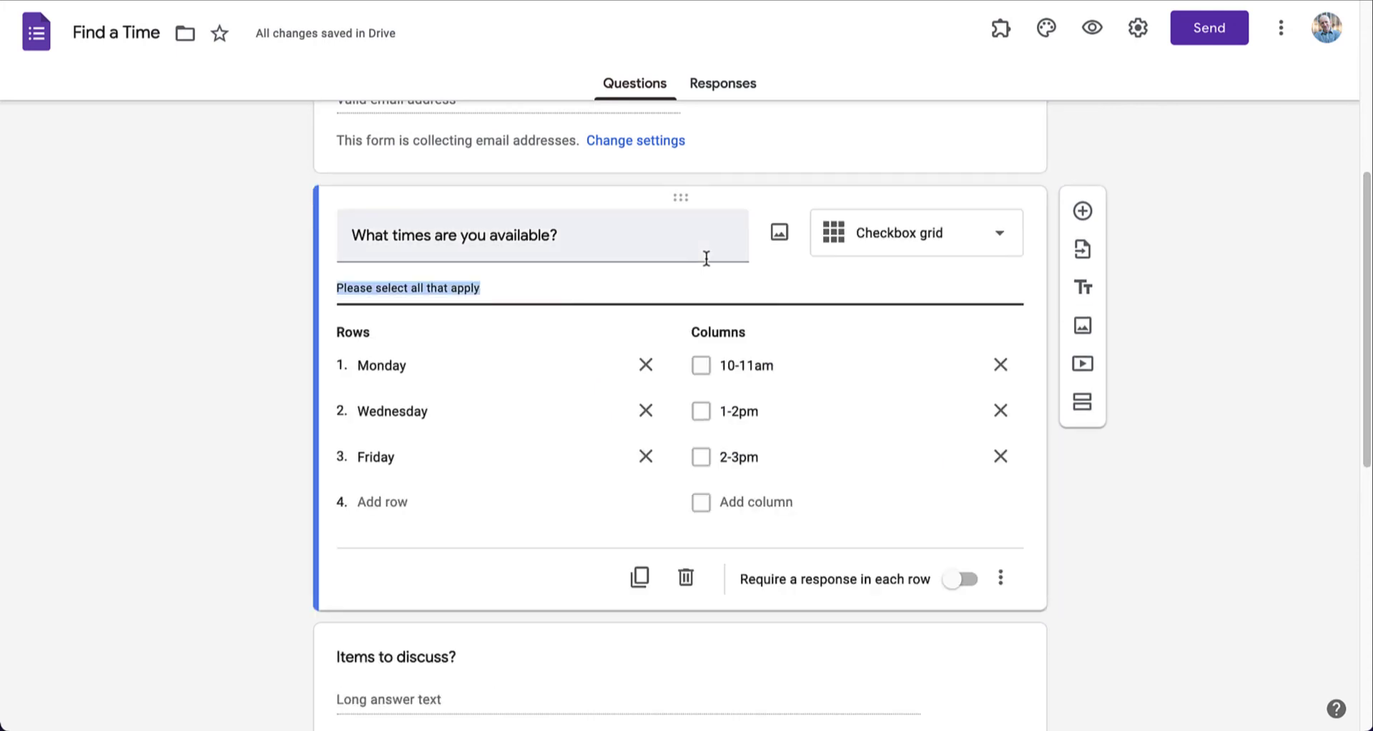
{"action": "left_click", "coordinate": [640, 579]}
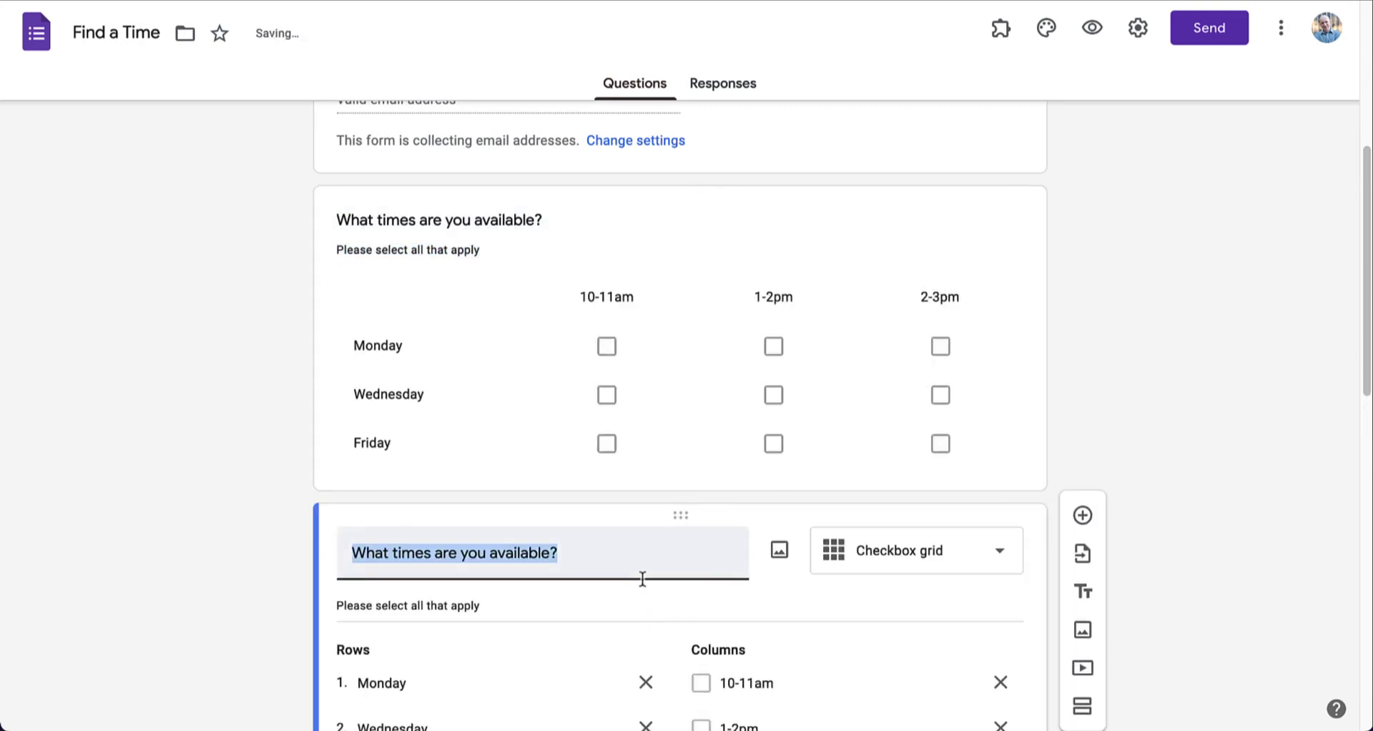
- Rename the first two rows of the duplicated availability grid Tuesday and Thursday
{"action": "scroll", "coordinate": [642, 579], "scroll_direction": "down", "scroll_amount": 3}
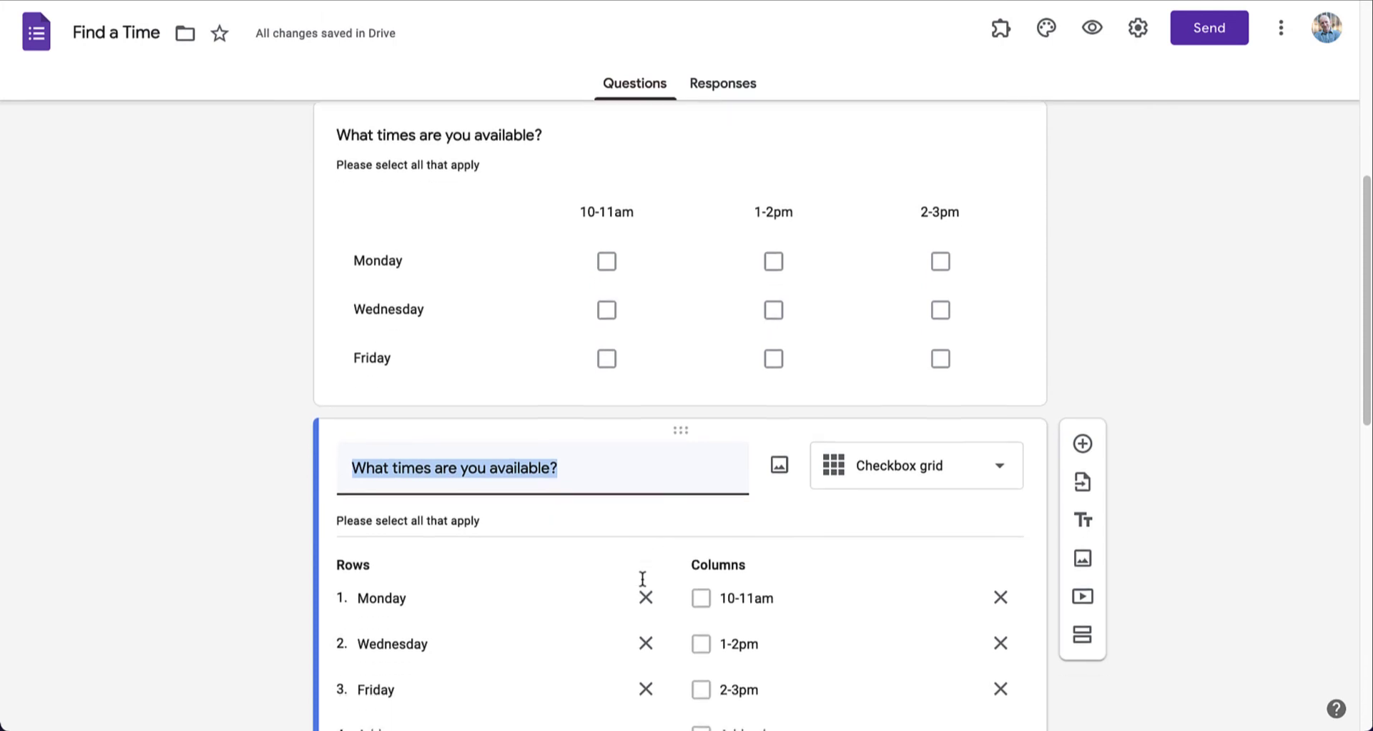
{"action": "scroll", "coordinate": [644, 586], "scroll_direction": "down", "scroll_amount": 2}
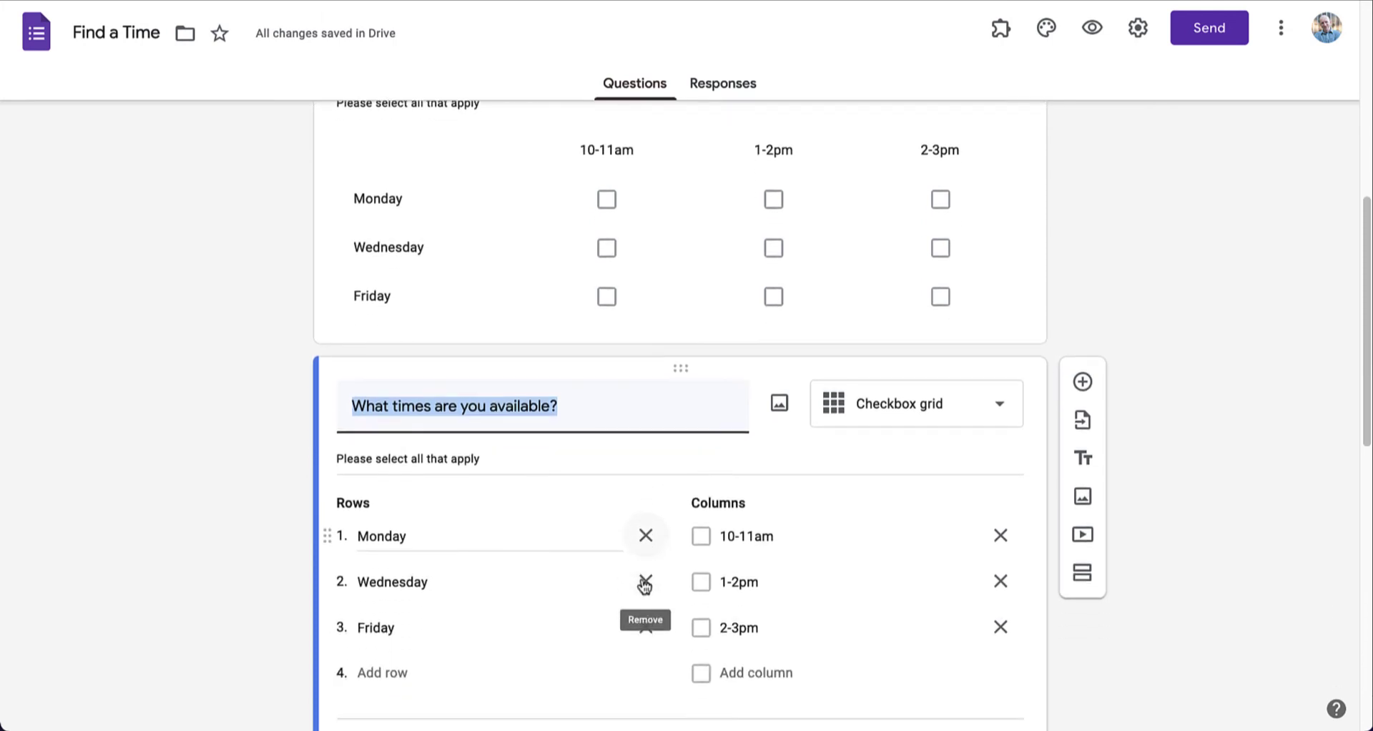
{"action": "scroll", "coordinate": [416, 572], "scroll_direction": "up", "scroll_amount": 3}
{"action": "scroll", "coordinate": [466, 588], "scroll_direction": "down", "scroll_amount": 4}
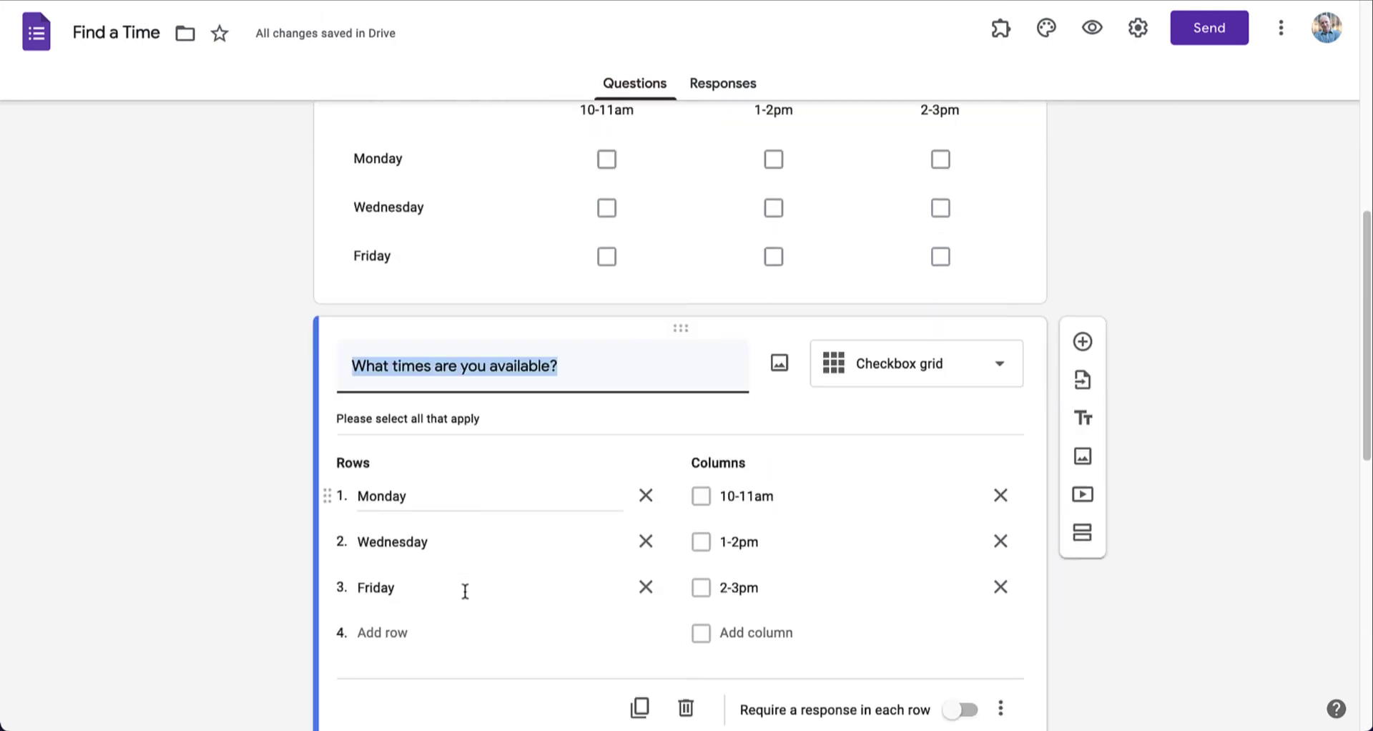
{"action": "left_click", "coordinate": [424, 499]}
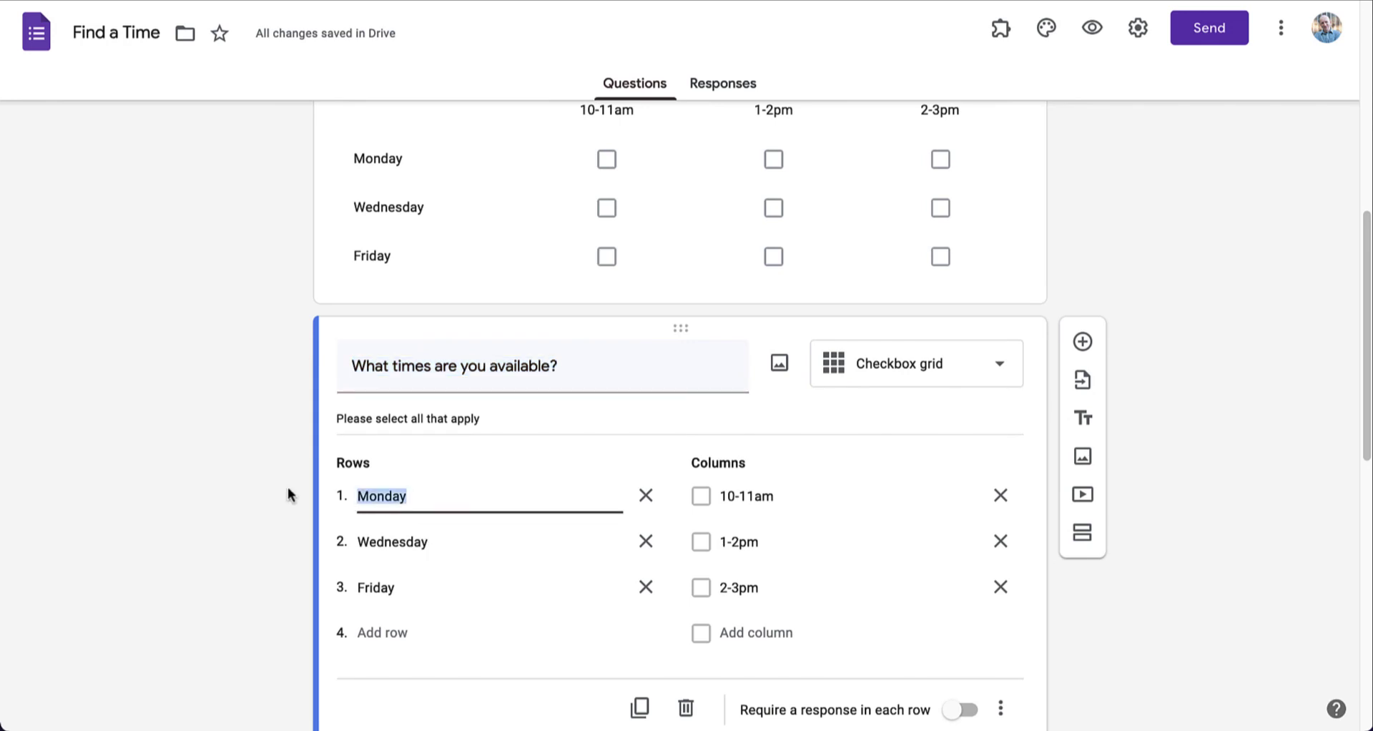
{"action": "type", "text": "Tuesday"}
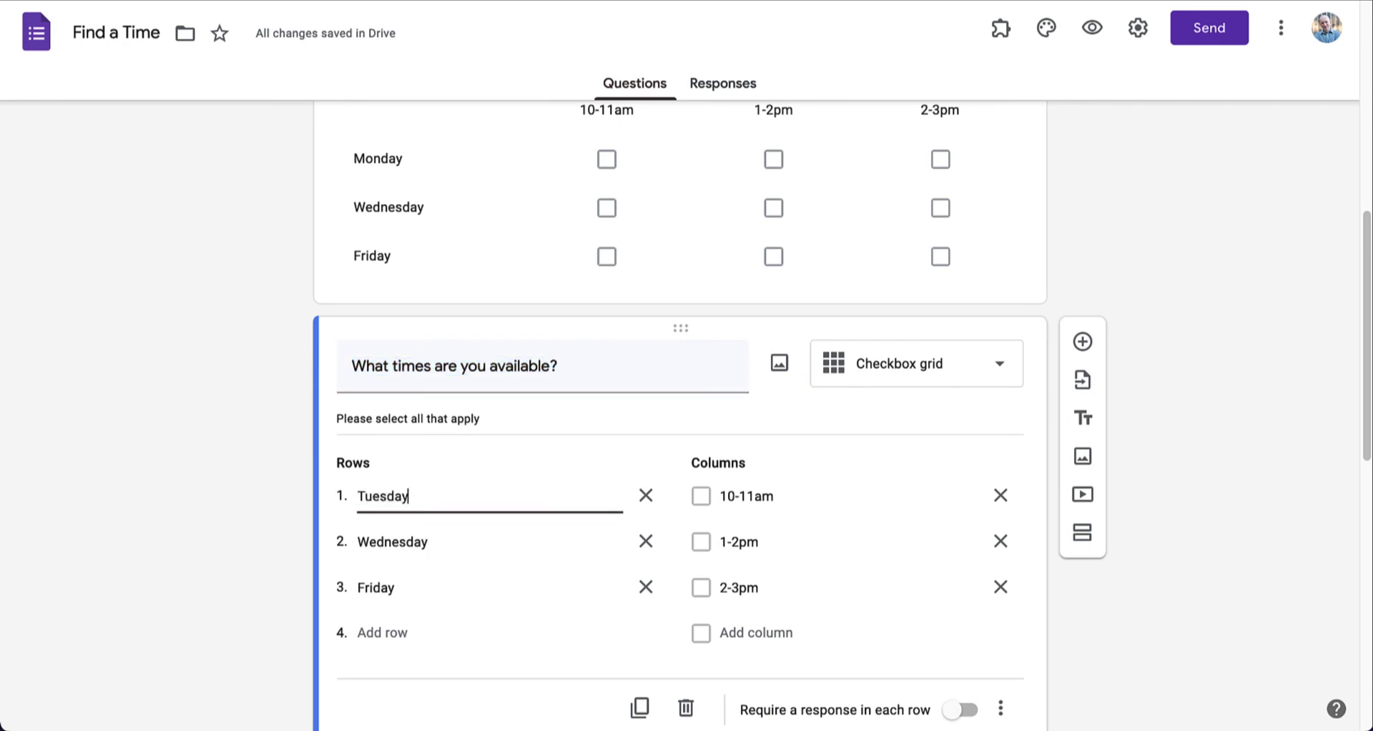
{"action": "left_click", "coordinate": [451, 544]}
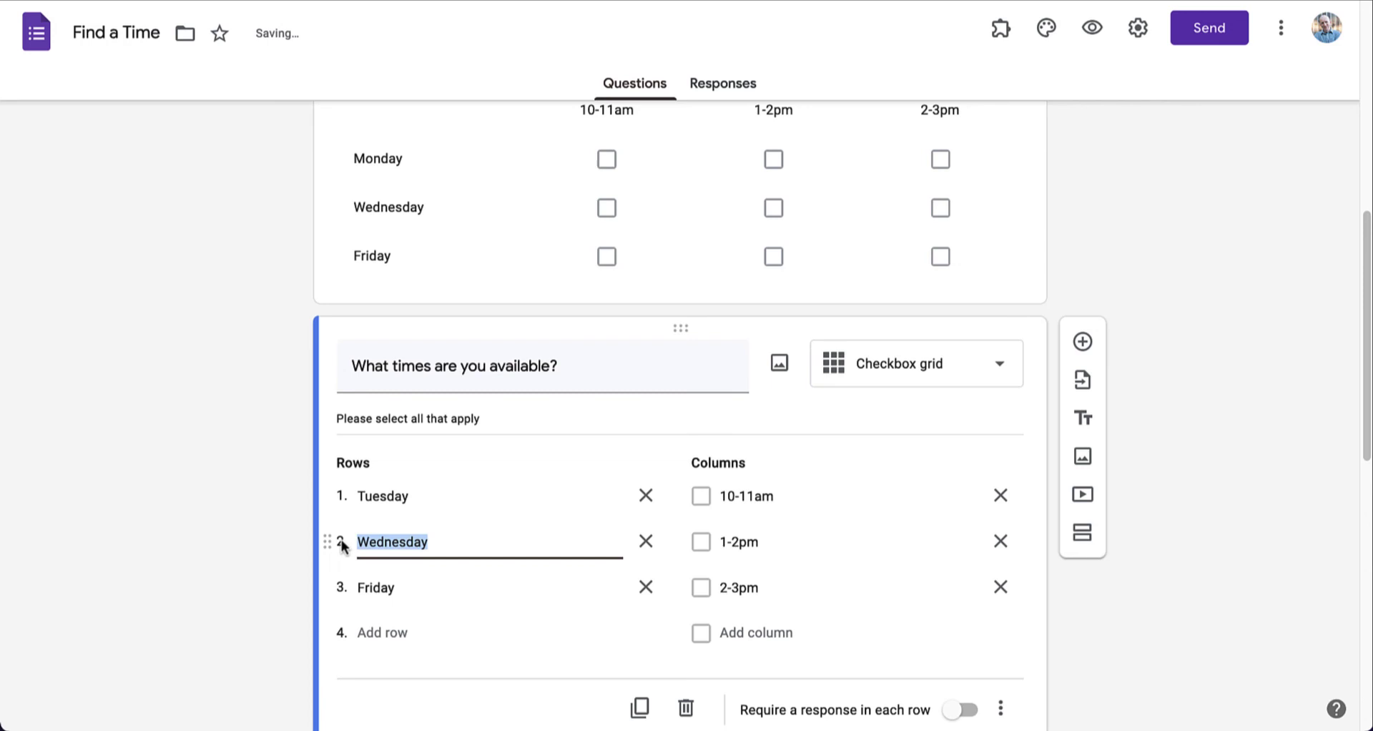
{"action": "type", "text": "Thurs"}
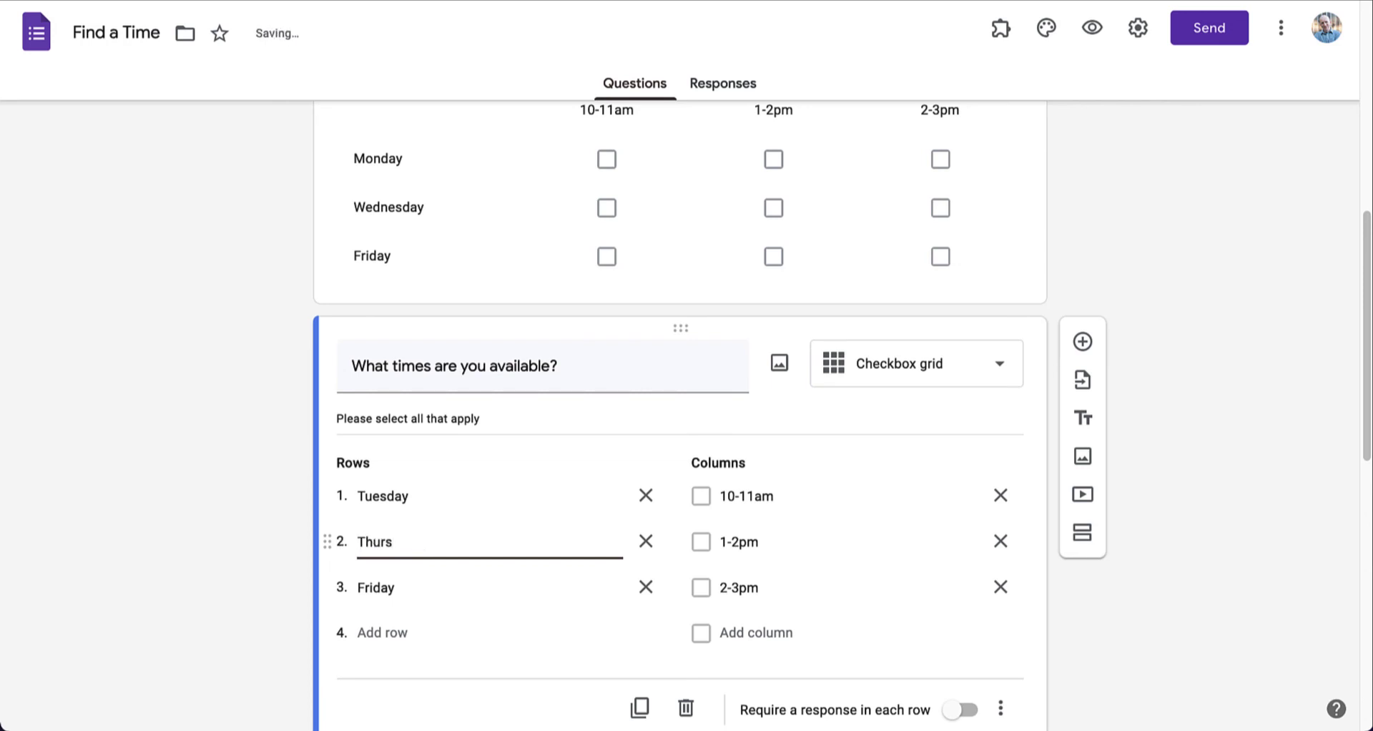
{"action": "type", "text": "day"}
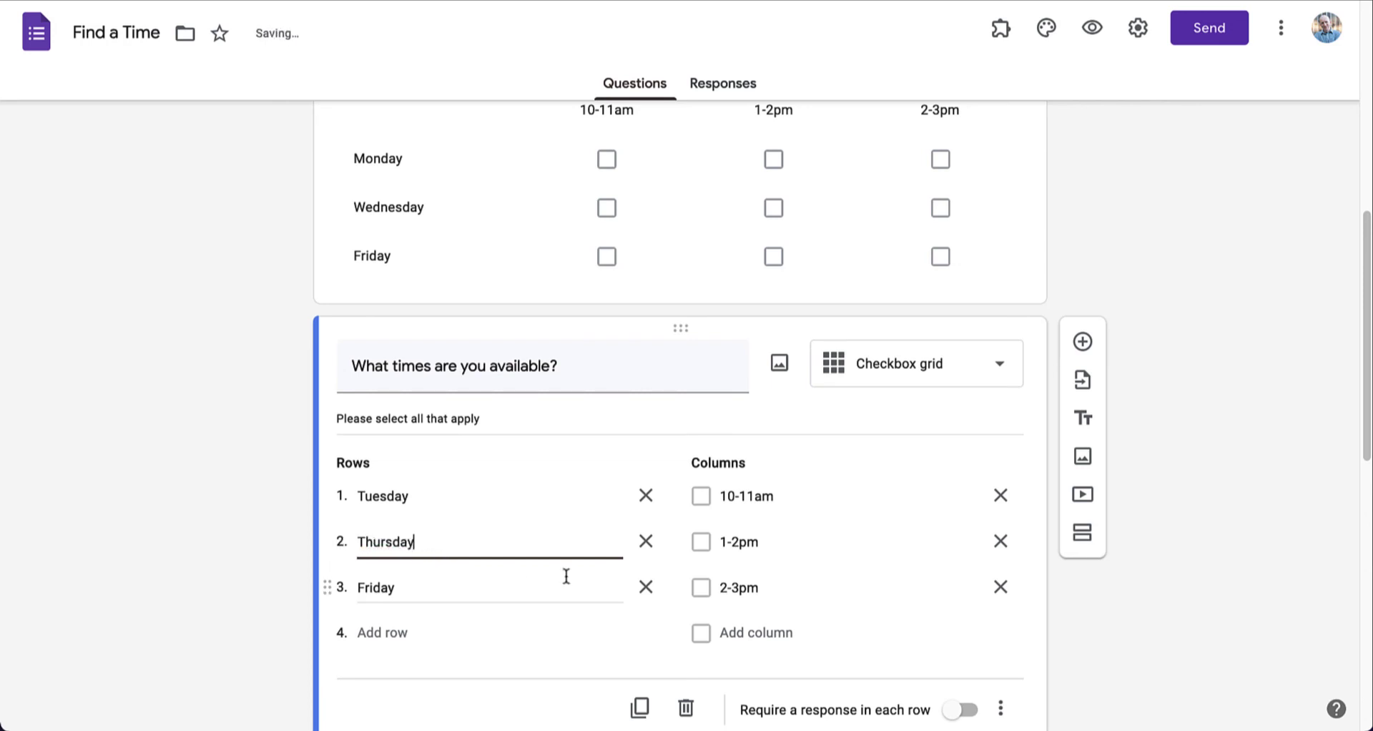
- Remove the Friday row from the duplicated availability grid and rename its first column 9-10am
{"action": "left_click", "coordinate": [646, 588]}
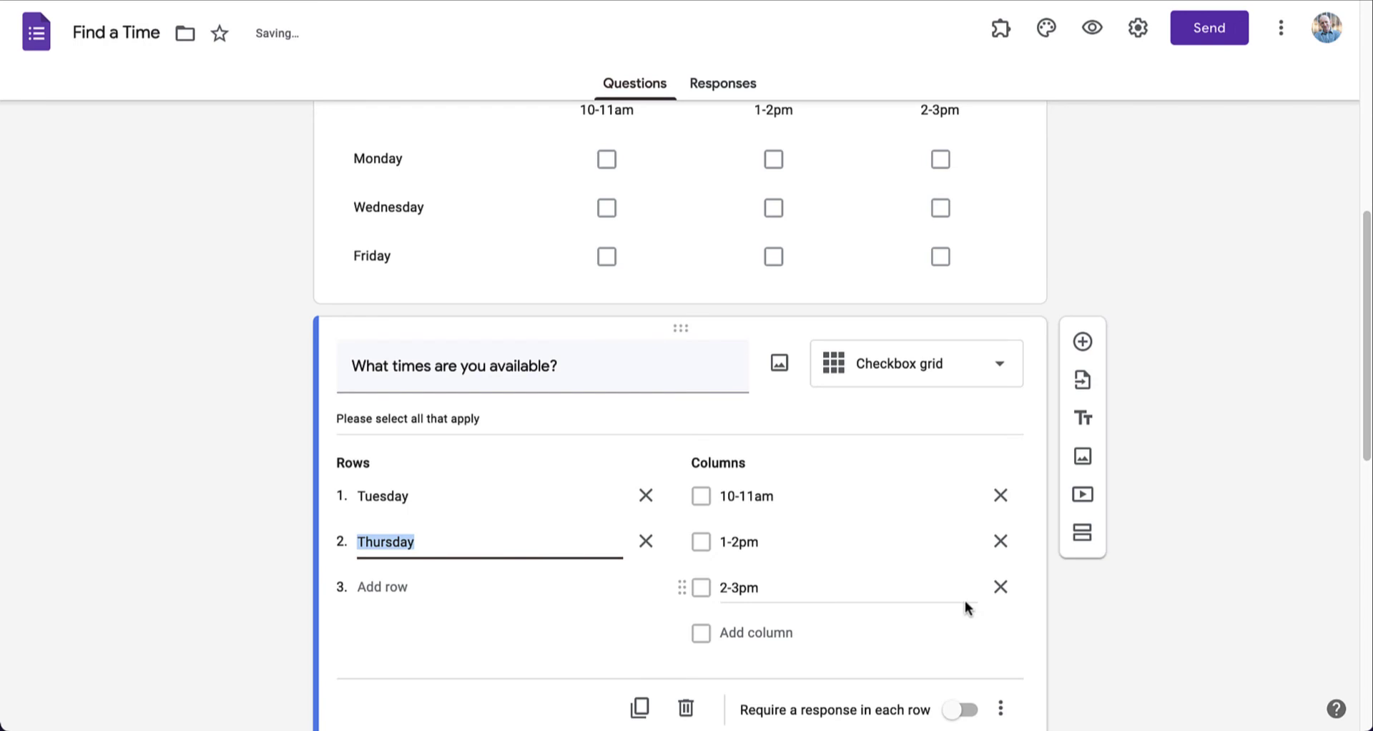
{"action": "left_click", "coordinate": [787, 499]}
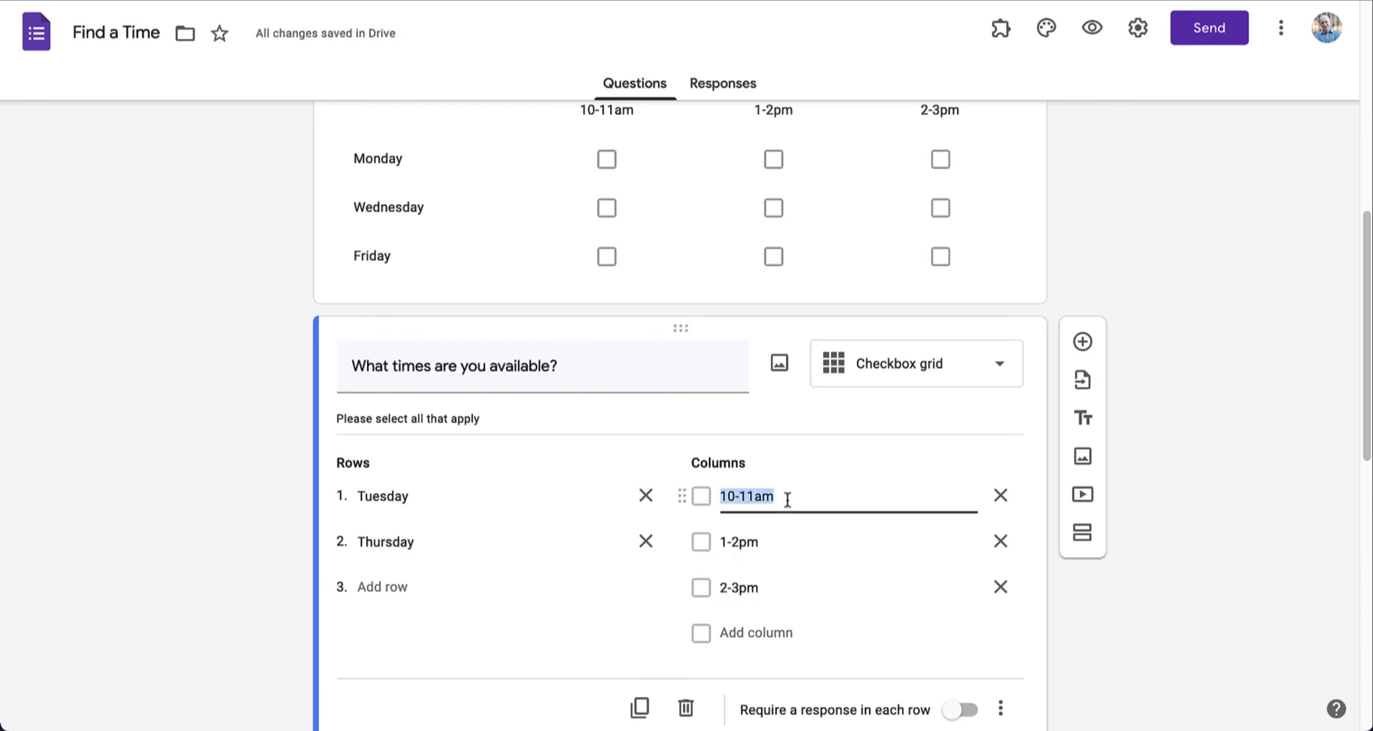
{"action": "type", "text": "9-10am"}
- Rename the duplicated grid's second column 11-12pm and remove the 2-3pm column
{"action": "left_click", "coordinate": [758, 545]}
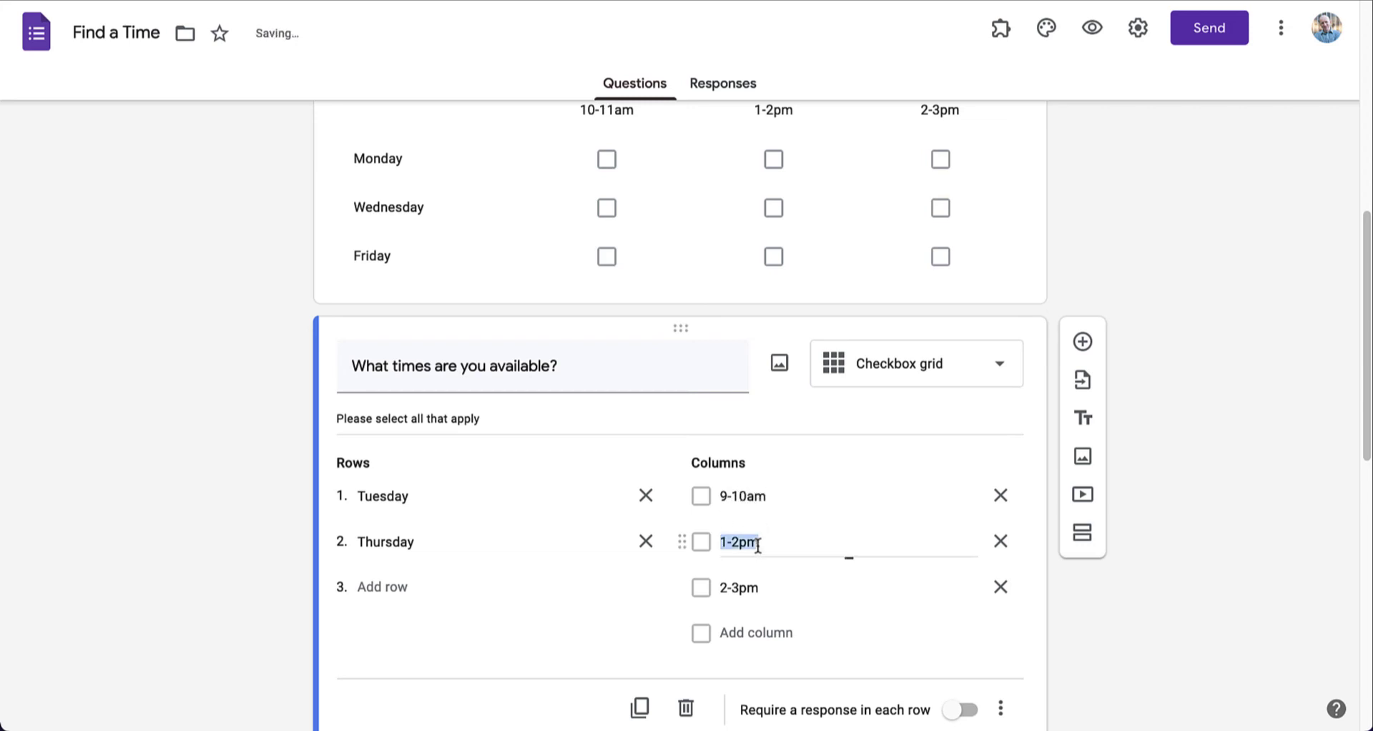
{"action": "type", "text": "11"}
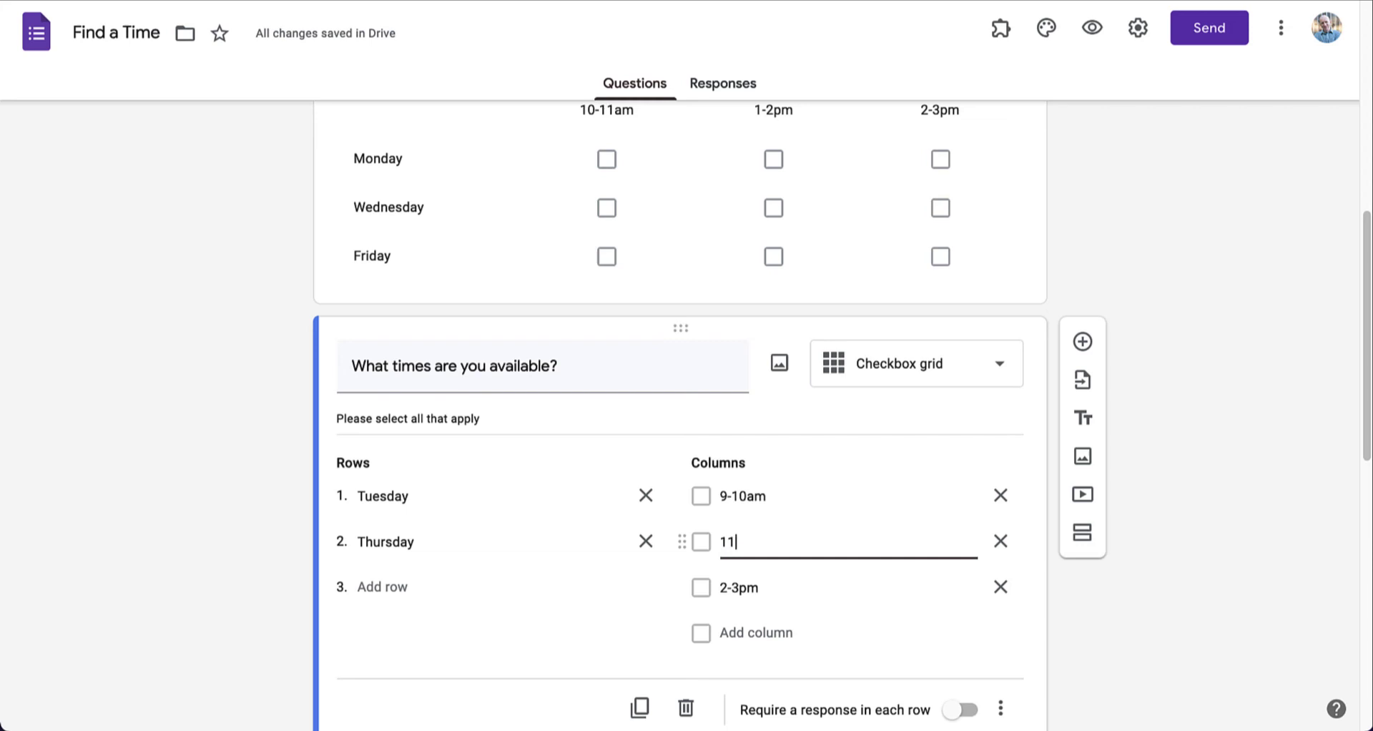
{"action": "type", "text": "-12pm"}
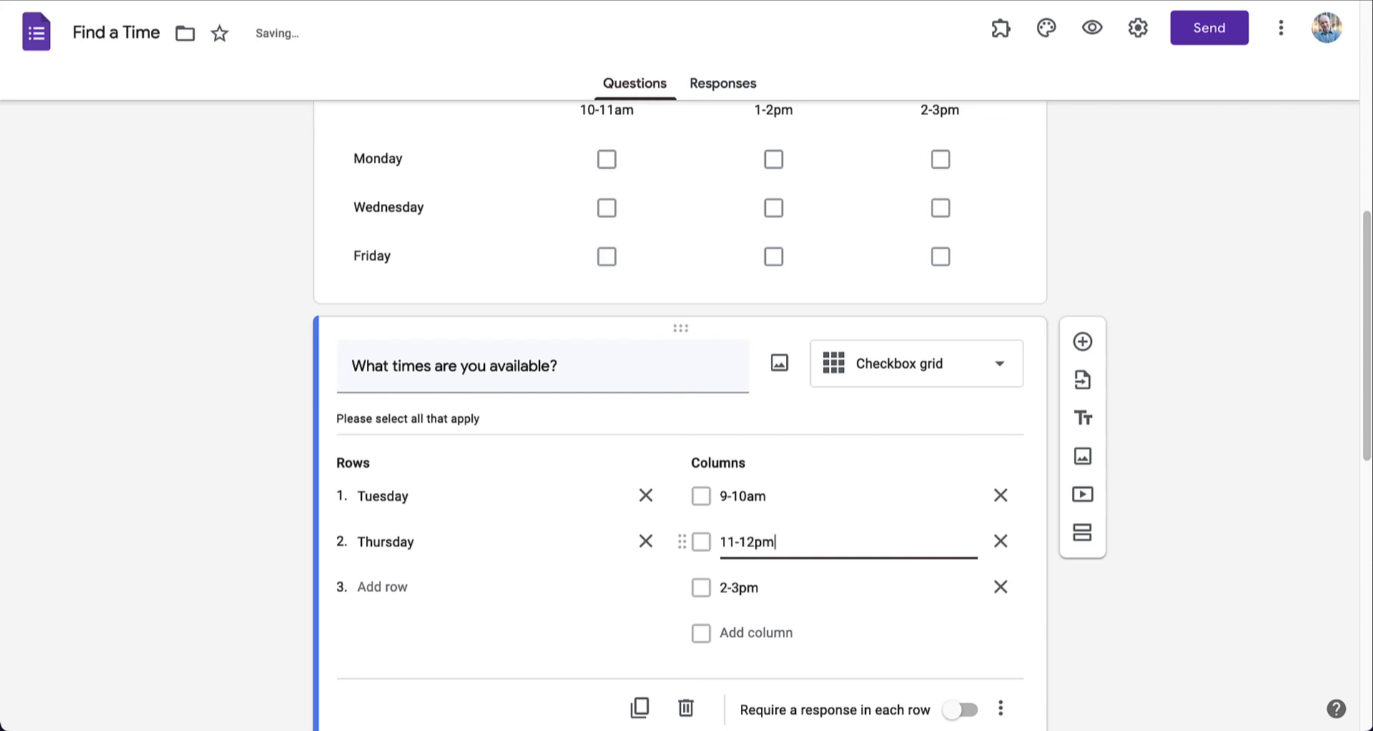
{"action": "left_click", "coordinate": [999, 588]}
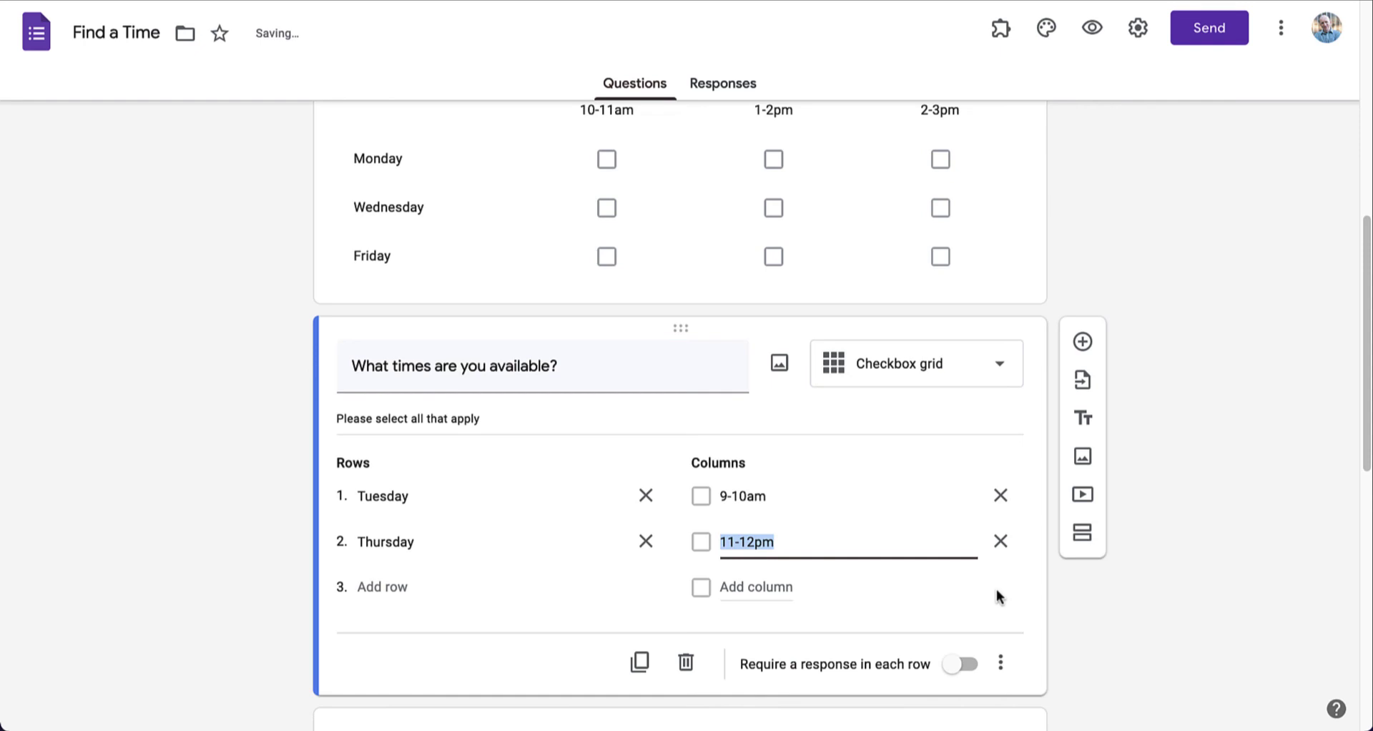
- Review the days and time slots of both "What times are you available?" grids in the form
{"action": "left_click", "coordinate": [201, 484]}
{"action": "scroll", "coordinate": [200, 483], "scroll_direction": "up", "scroll_amount": 4}
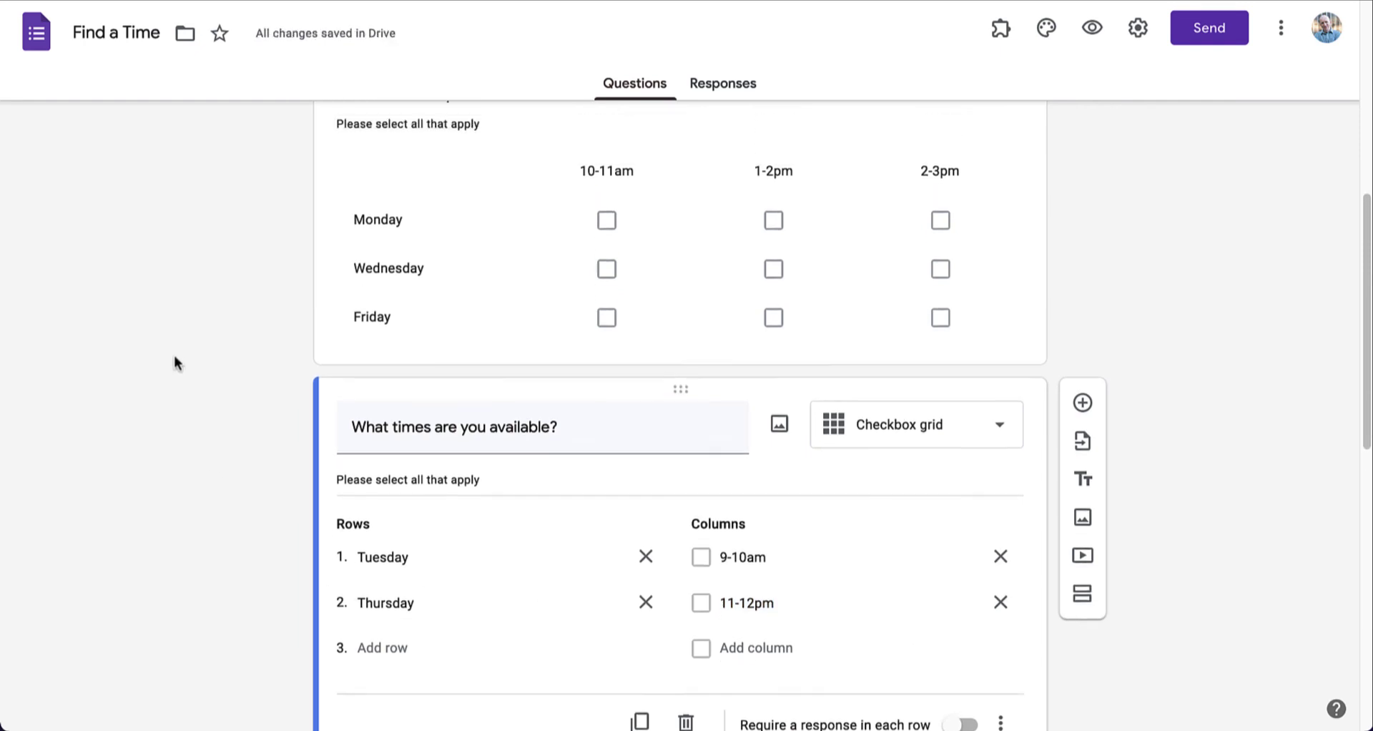
{"action": "left_click", "coordinate": [848, 220]}
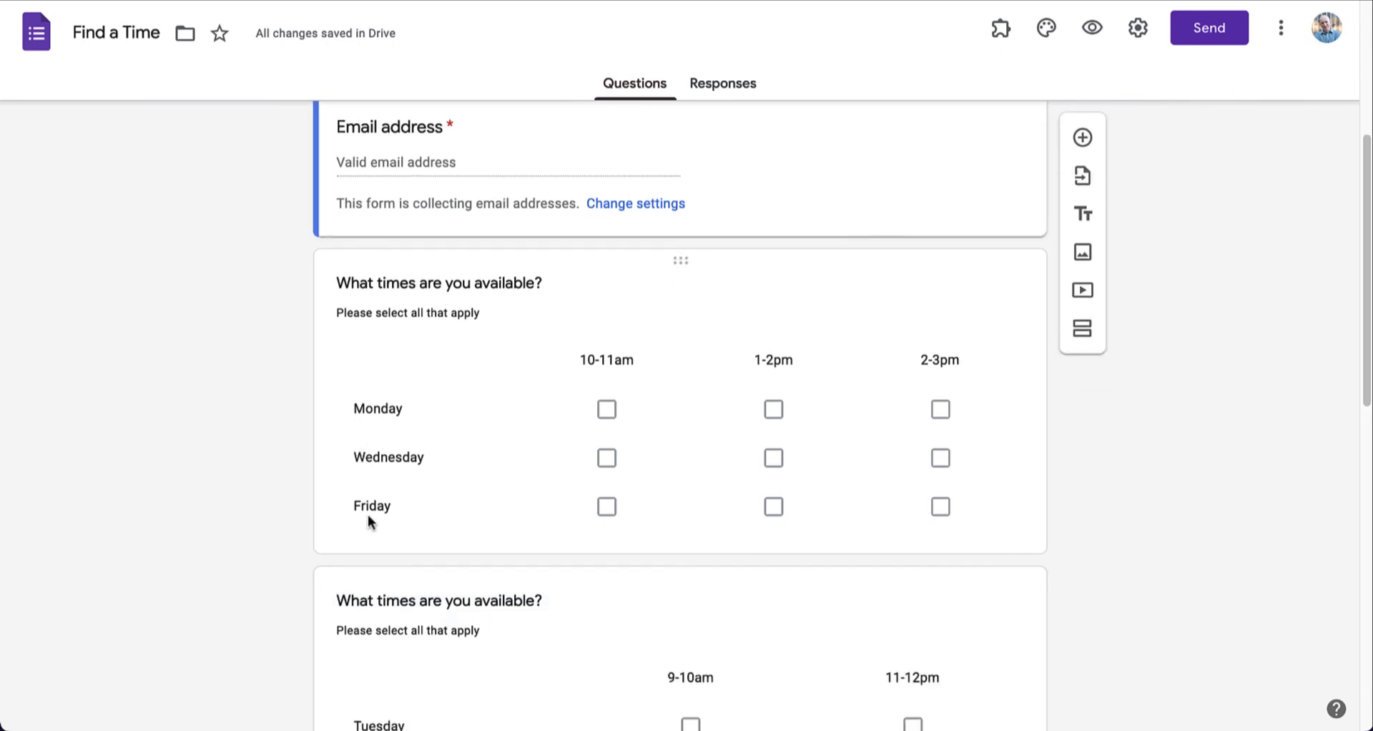
{"action": "scroll", "coordinate": [368, 521], "scroll_direction": "down", "scroll_amount": 2}
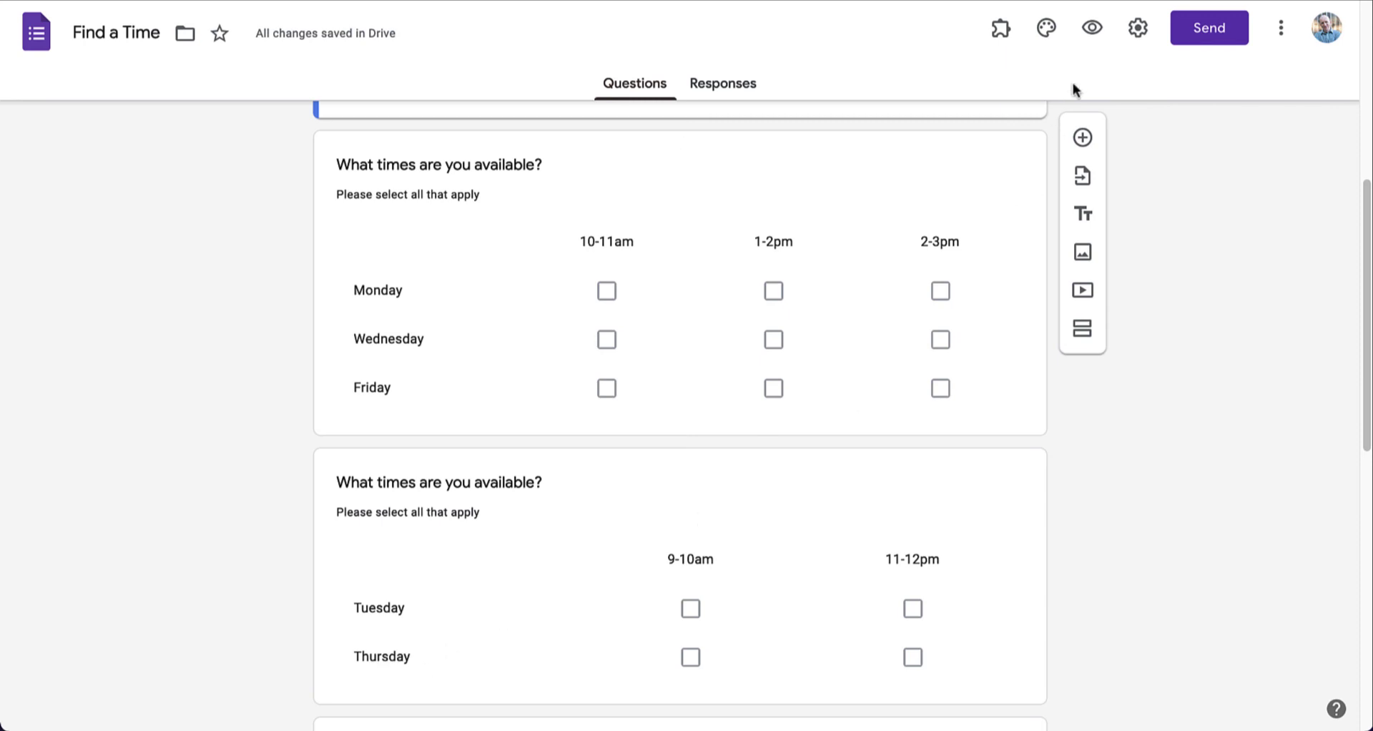
- Look through the form's email, link and embed HTML sending options and close them without sending
{"action": "left_click", "coordinate": [1196, 45]}
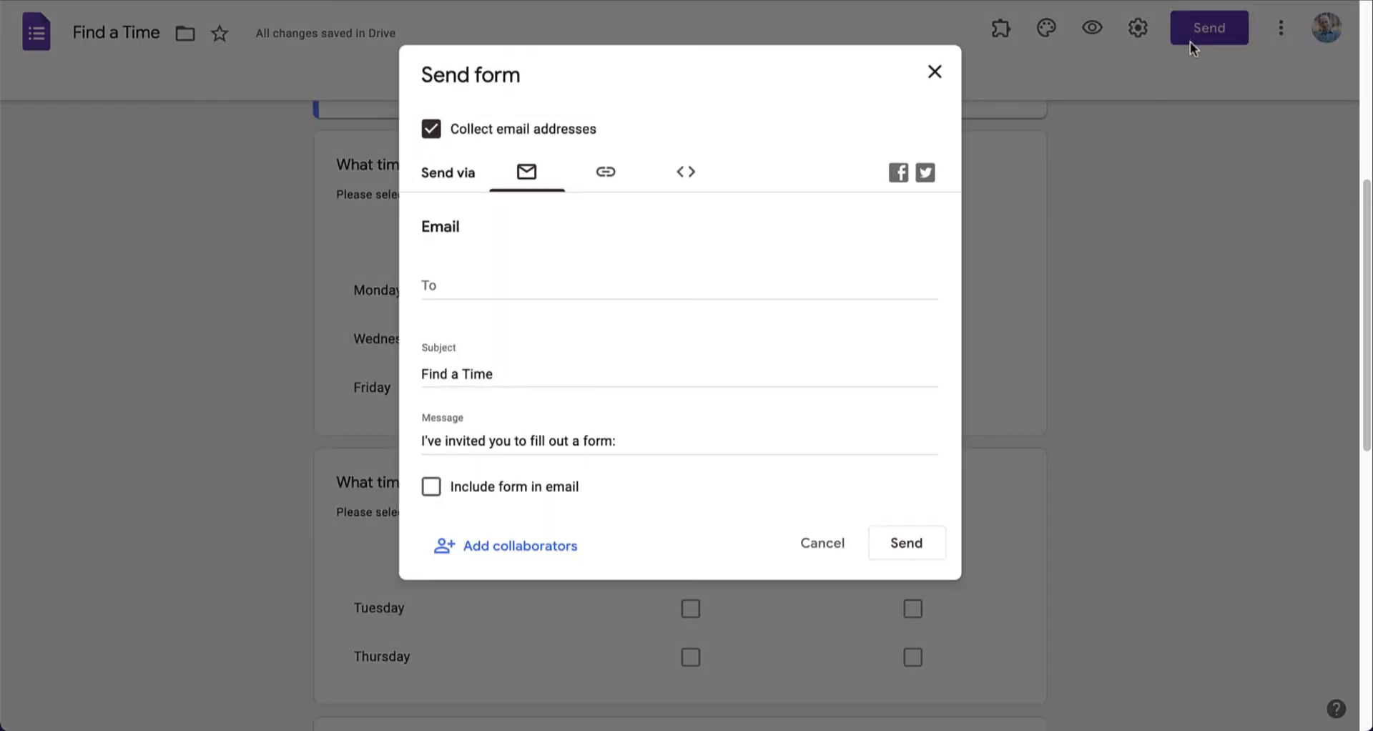
{"action": "left_click", "coordinate": [634, 178]}
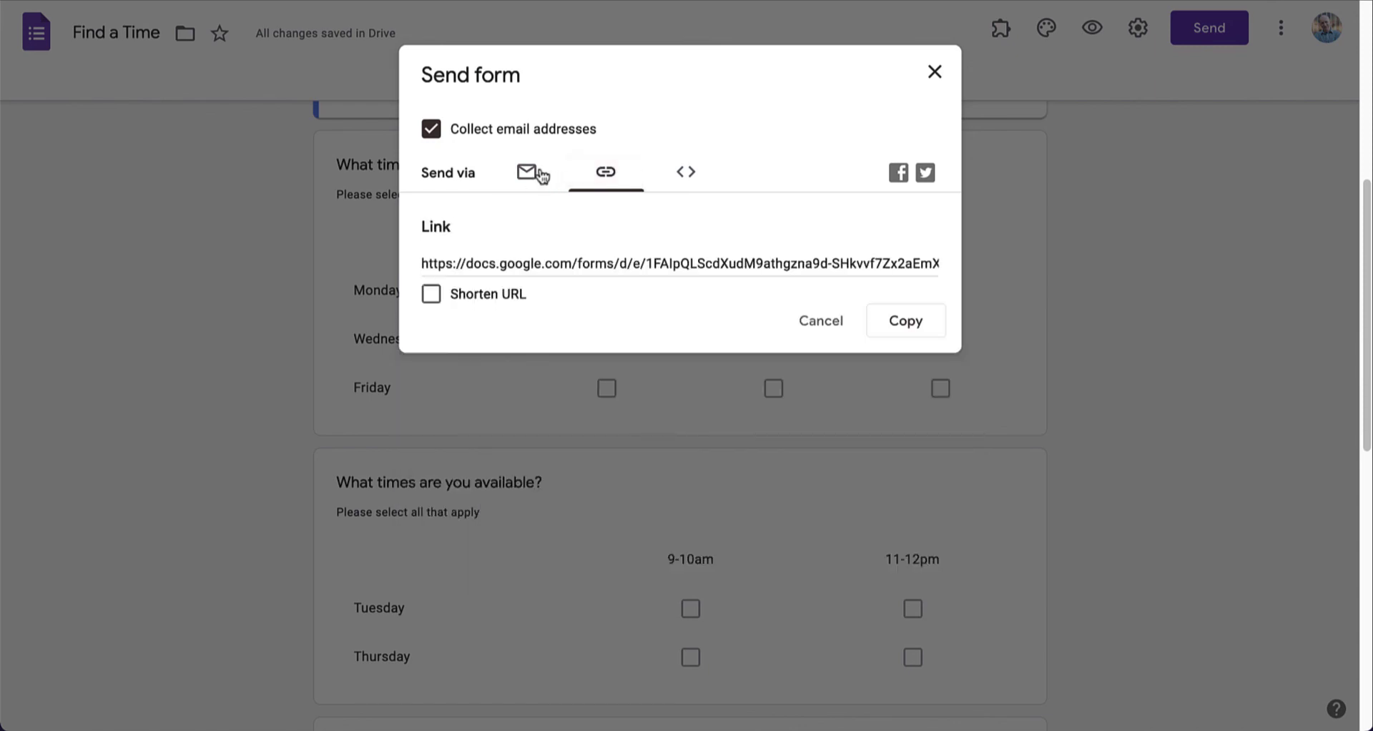
{"action": "left_click", "coordinate": [685, 178]}
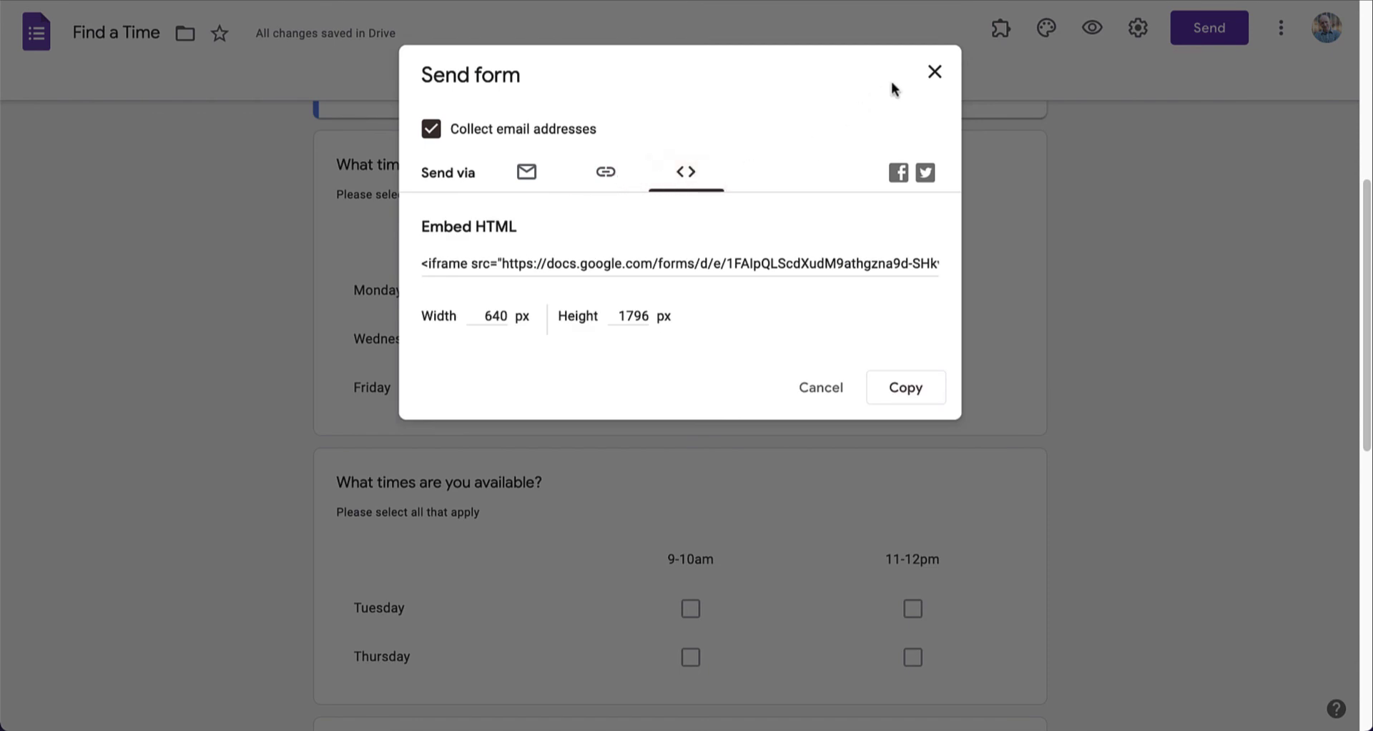
{"action": "left_click", "coordinate": [931, 76]}
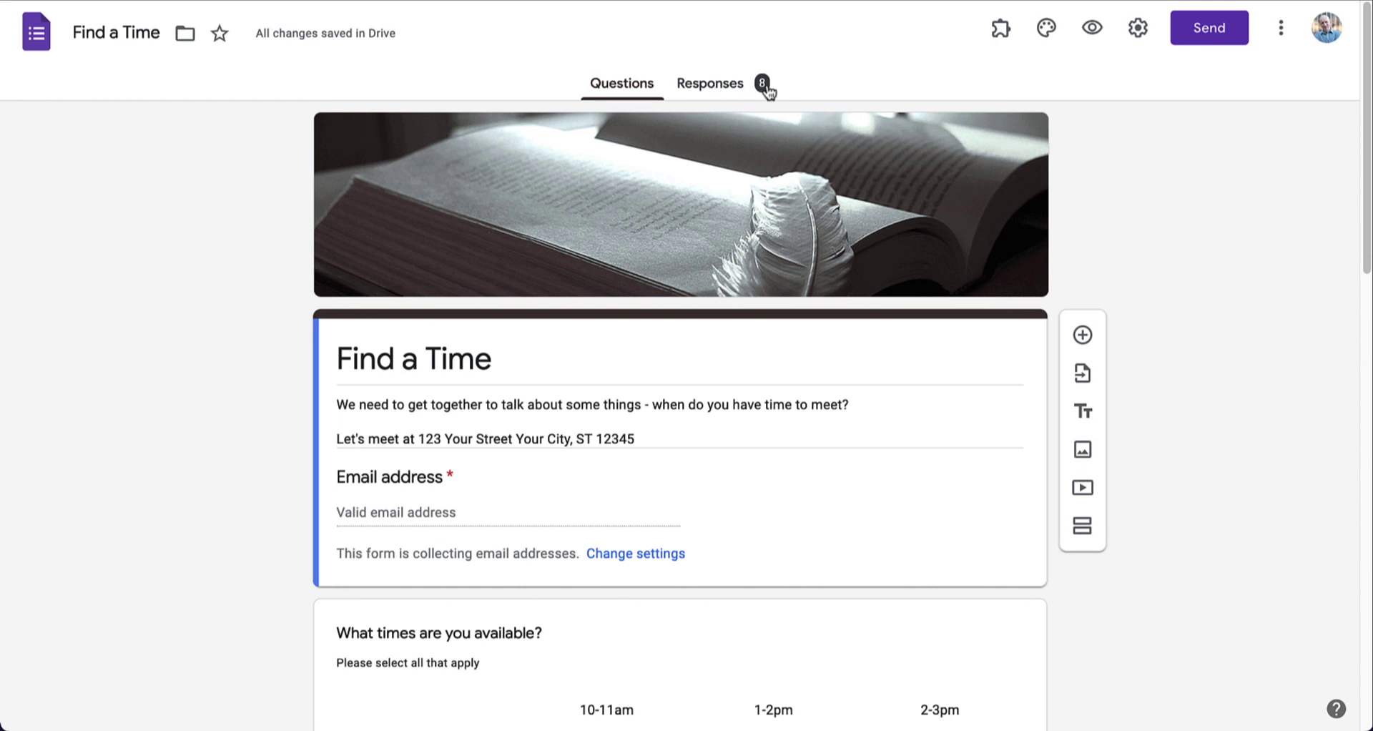
- Examine the response summary charts of both availability grids to compare how many people can attend each day and time slot
{"action": "left_click", "coordinate": [716, 91]}
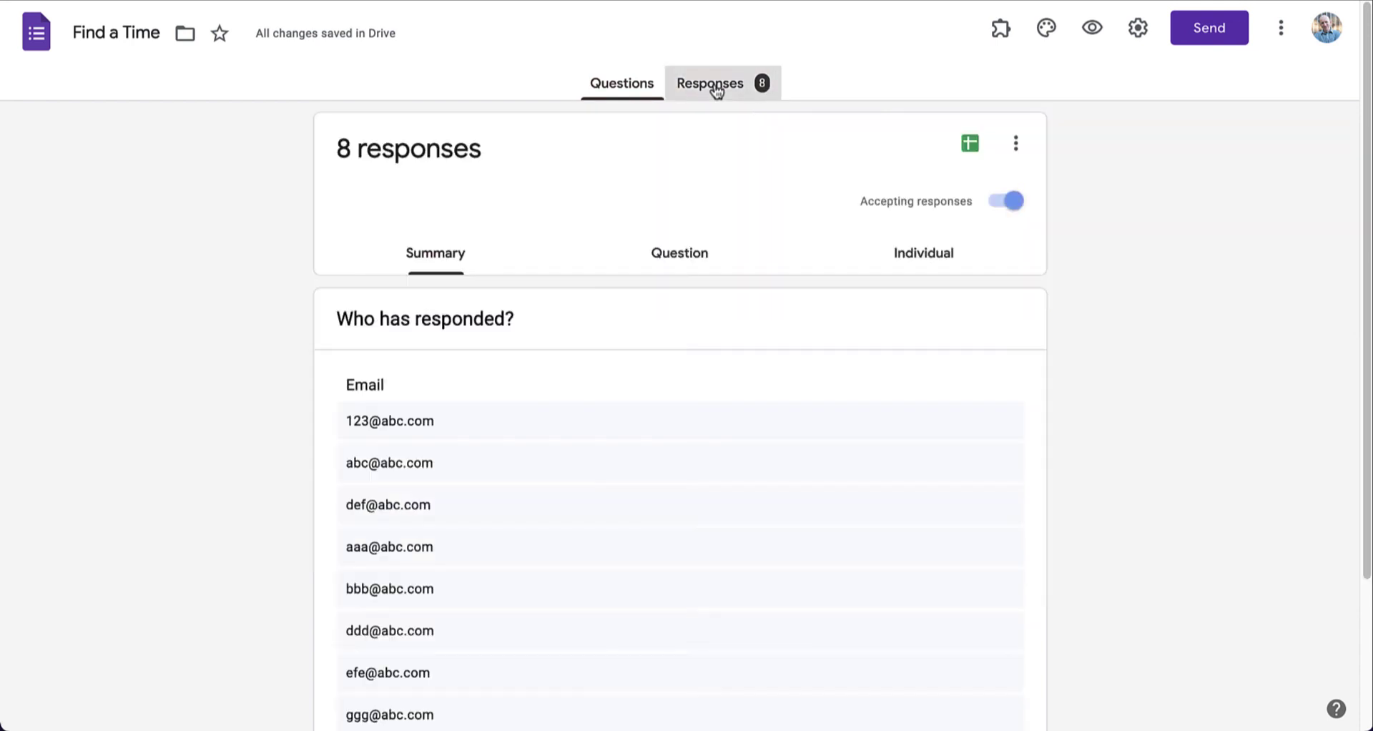
{"action": "scroll", "coordinate": [751, 196], "scroll_direction": "down", "scroll_amount": 7}
{"action": "scroll", "coordinate": [750, 191], "scroll_direction": "down", "scroll_amount": 2}
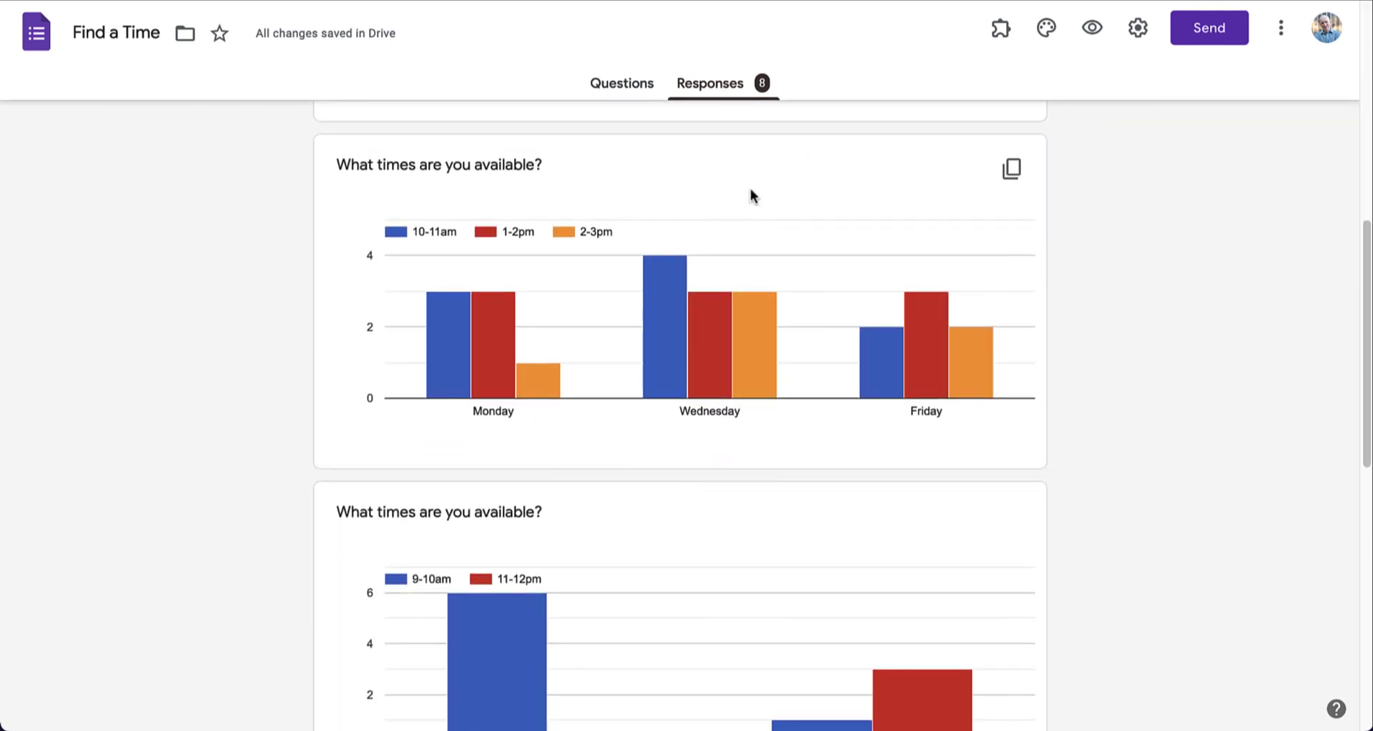
{"action": "scroll", "coordinate": [750, 190], "scroll_direction": "down", "scroll_amount": 1}
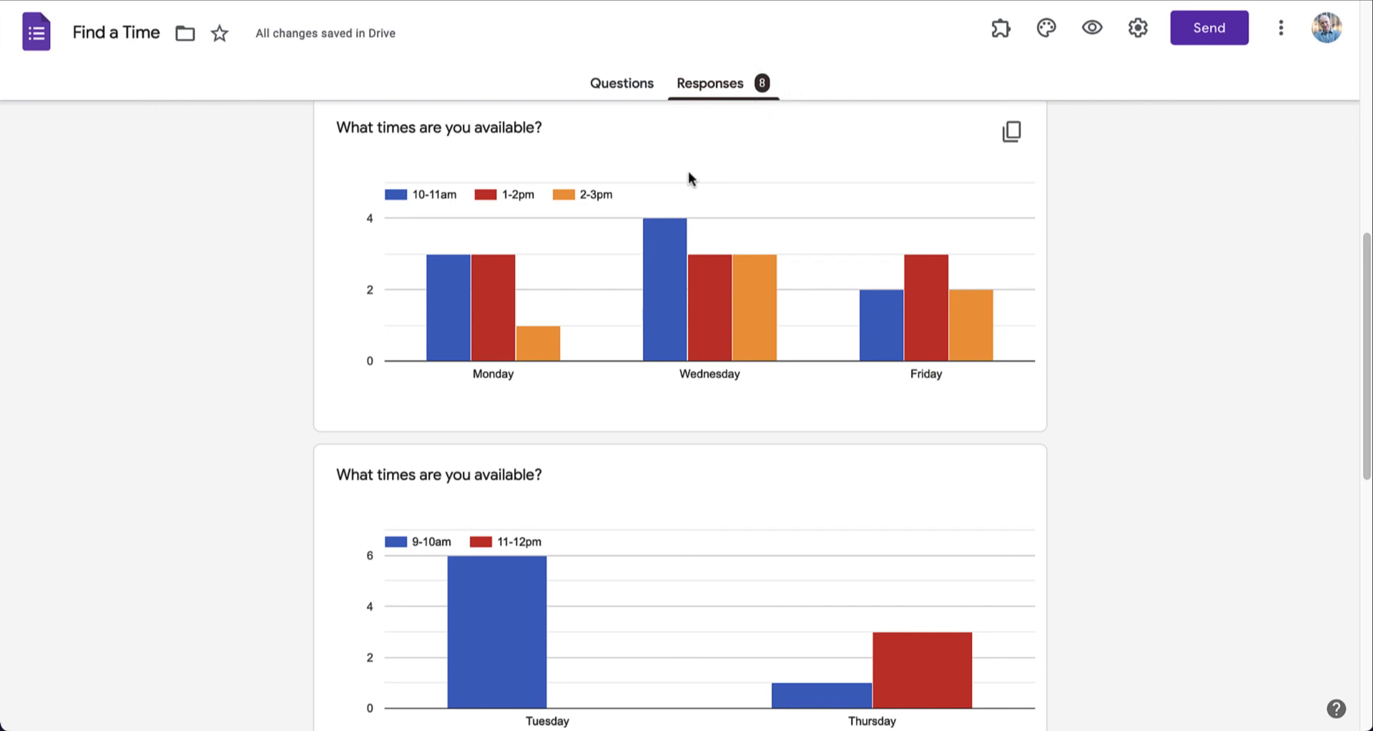
{"action": "mouse_move", "coordinate": [449, 356]}
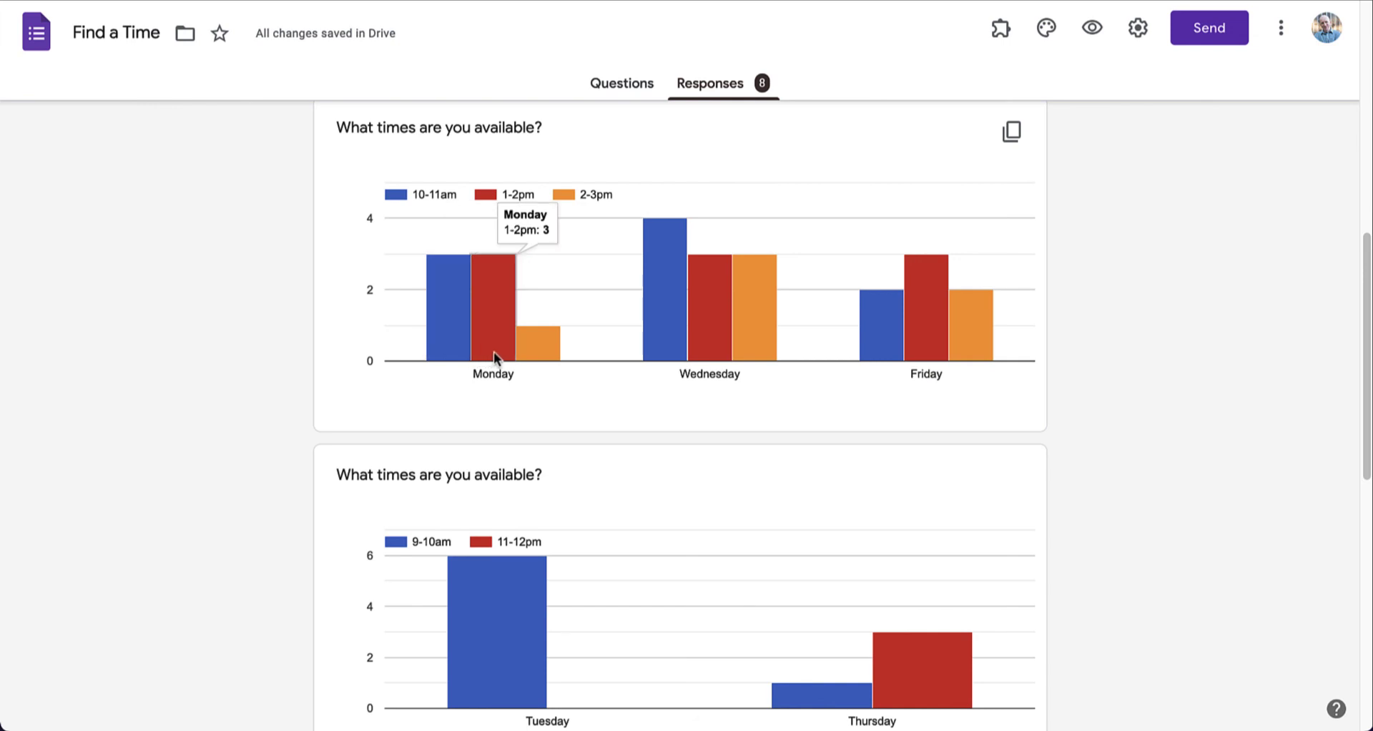
{"action": "mouse_move", "coordinate": [530, 350]}
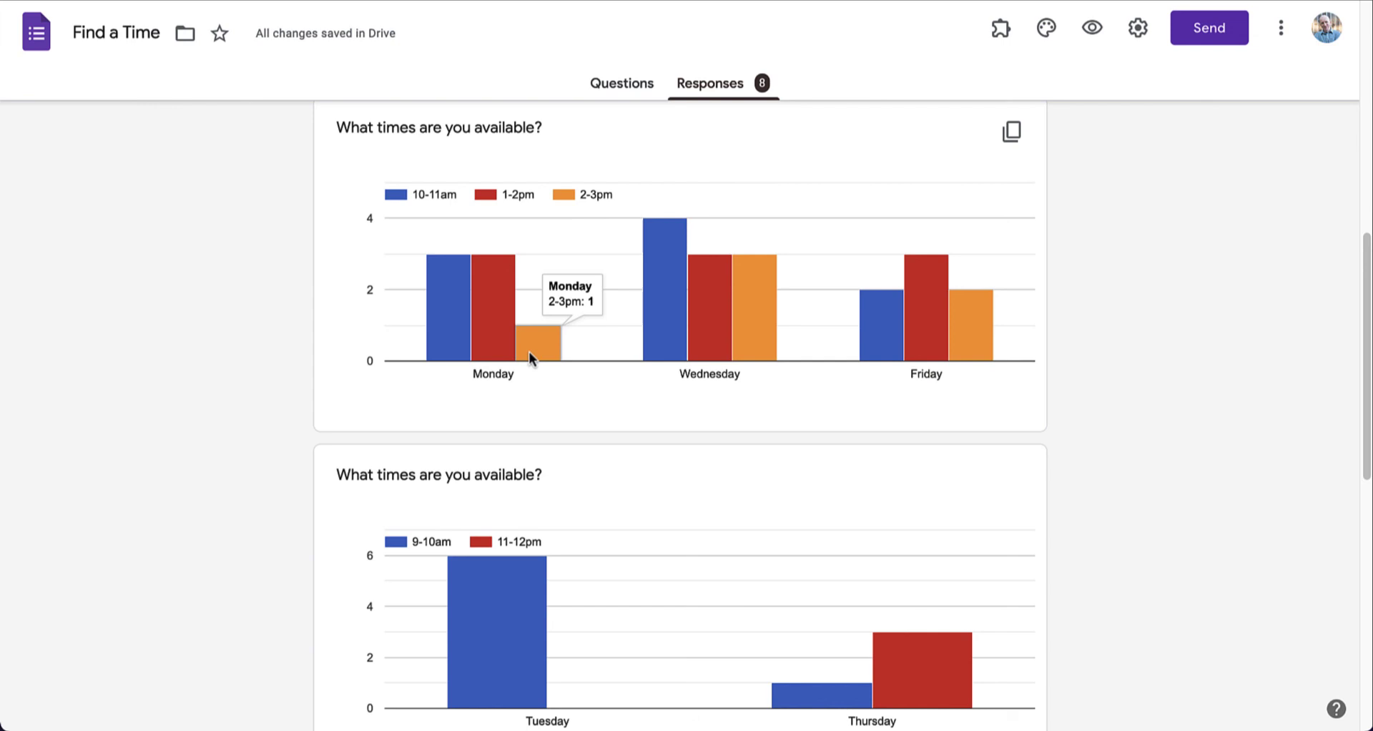
{"action": "mouse_move", "coordinate": [655, 321]}
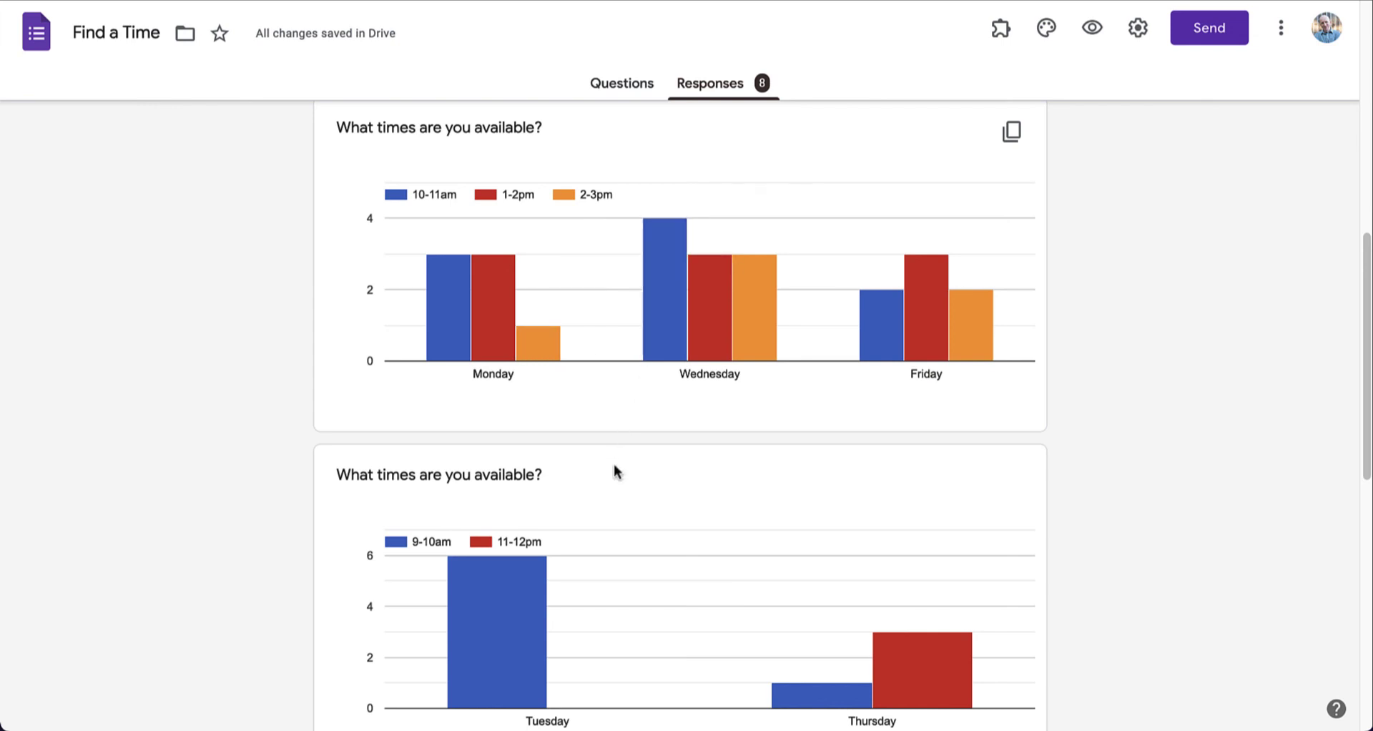
{"action": "mouse_move", "coordinate": [524, 641]}
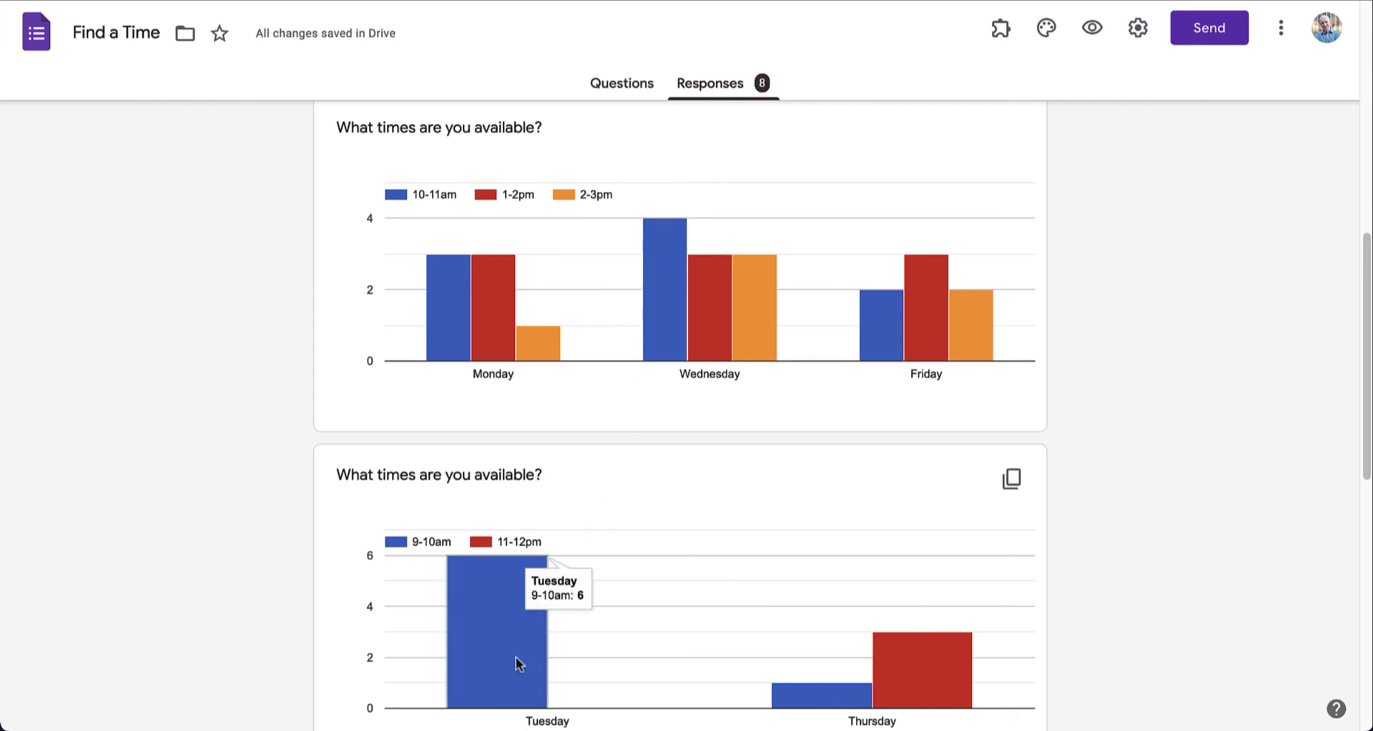